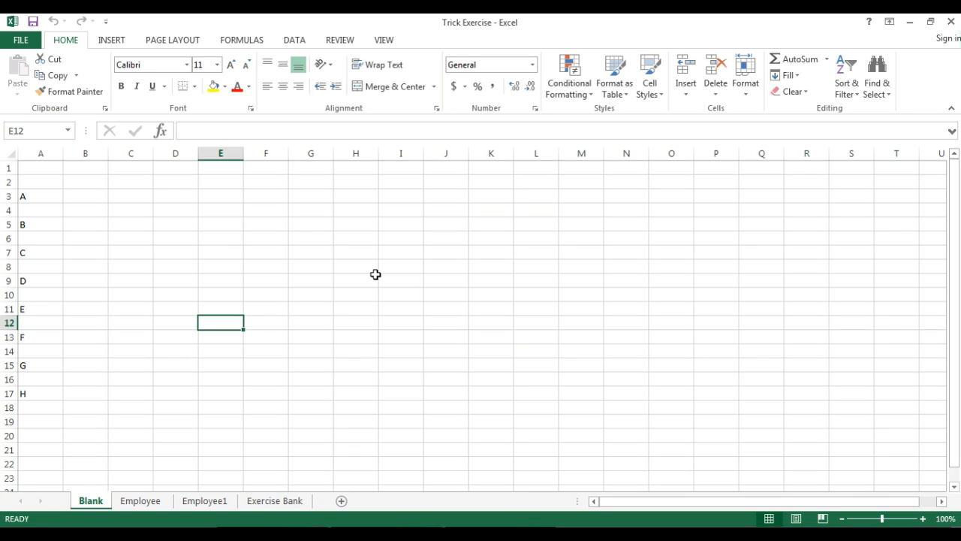
Copy the letters in A3, A5, A7 and A9 individually into the blank cells directly below them
left_click(51, 208)
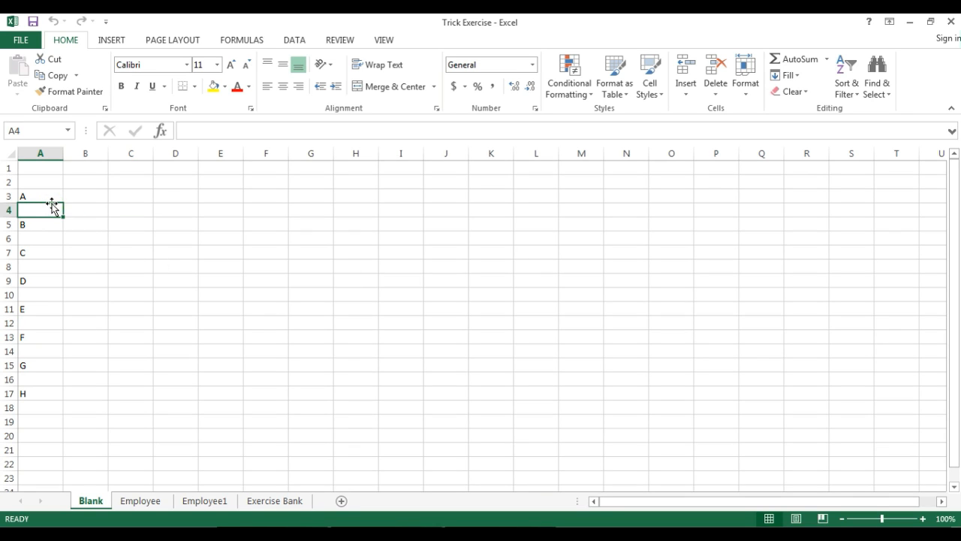
key("Up")
key("ctrl+c")
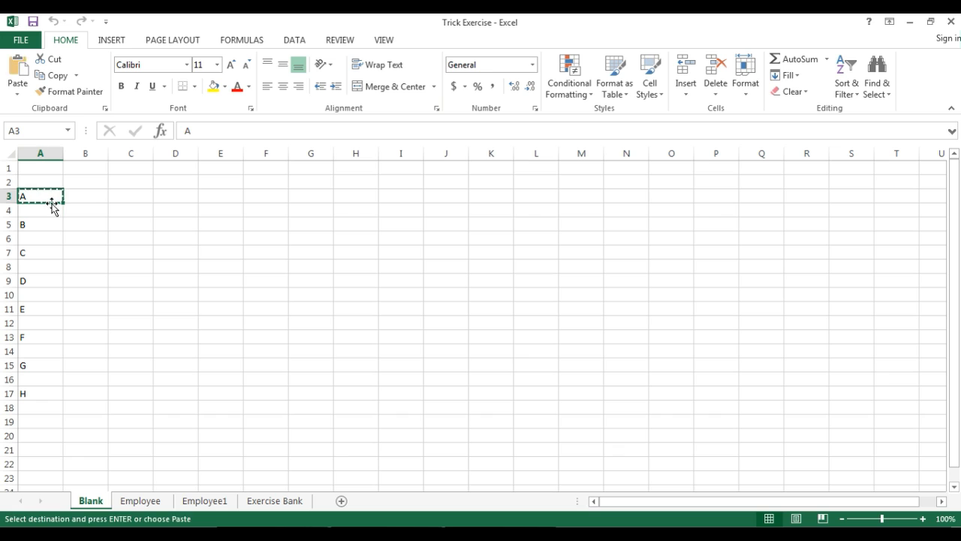
key("Down")
key("Return")
key("Down")
key("ctrl+c")
key("Down")
key("Return")
key("Down")
key("ctrl+c")
key("Down")
key("Return")
key("ctrl+c")
key("Down")
key("ctrl+c")
key("Down")
key("Return")
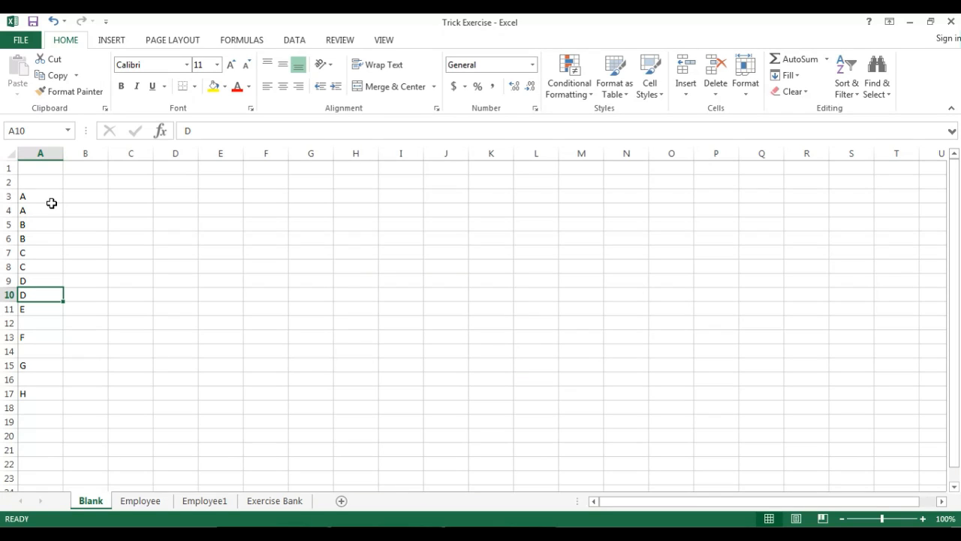
Undo the pasted letters in A4, A6, A8 and A10
key("ctrl+z")
key("ctrl+z")
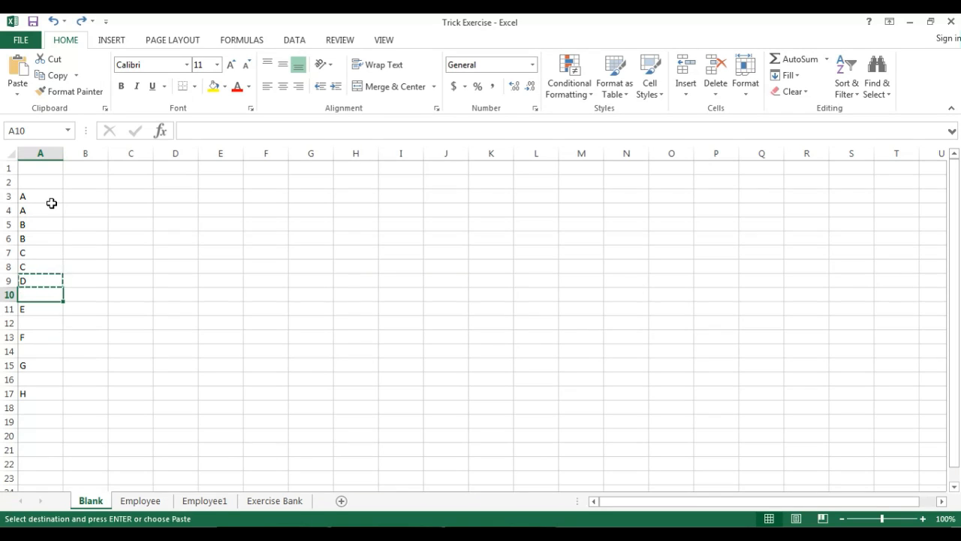
key("ctrl+z")
key("ctrl+z")
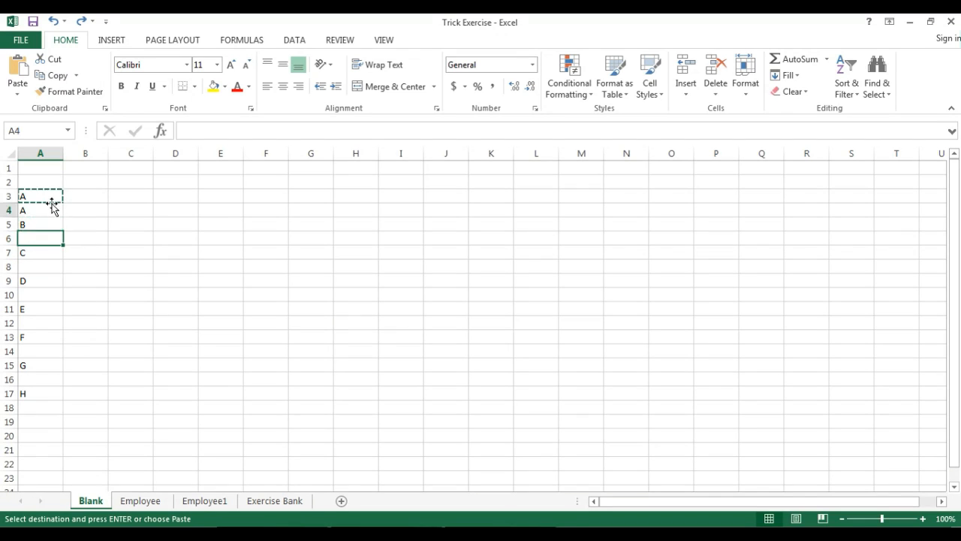
left_click(52, 265)
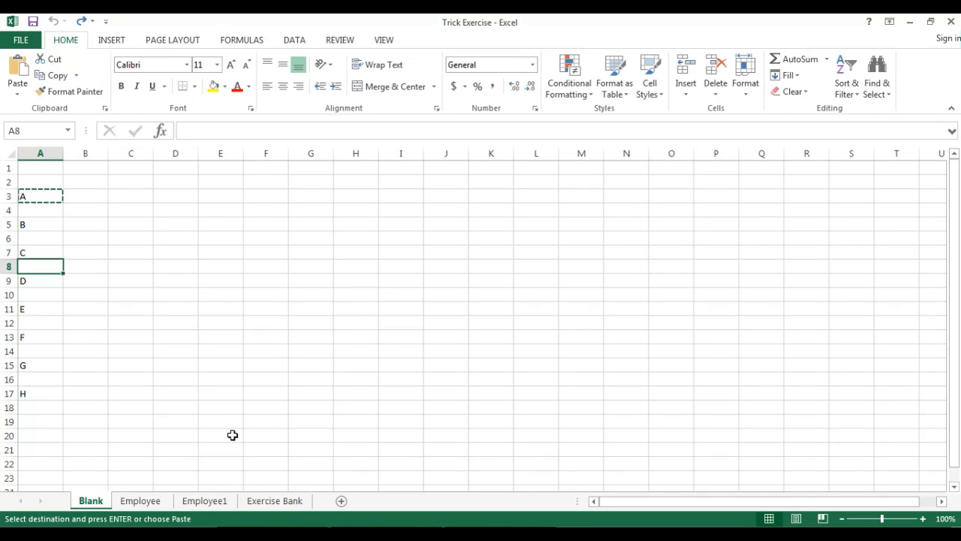
left_click_drag(47, 200, 21, 409)
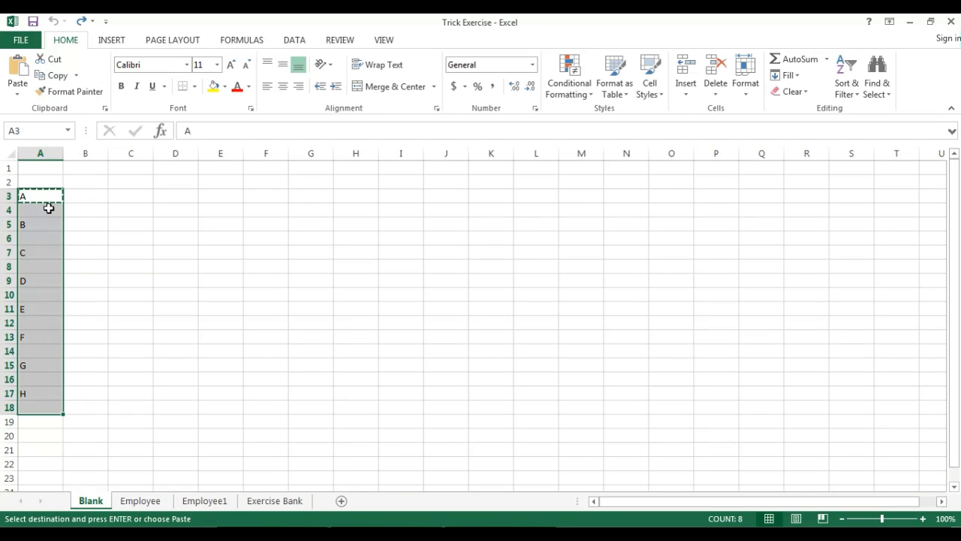
left_click(49, 209)
left_click(50, 198)
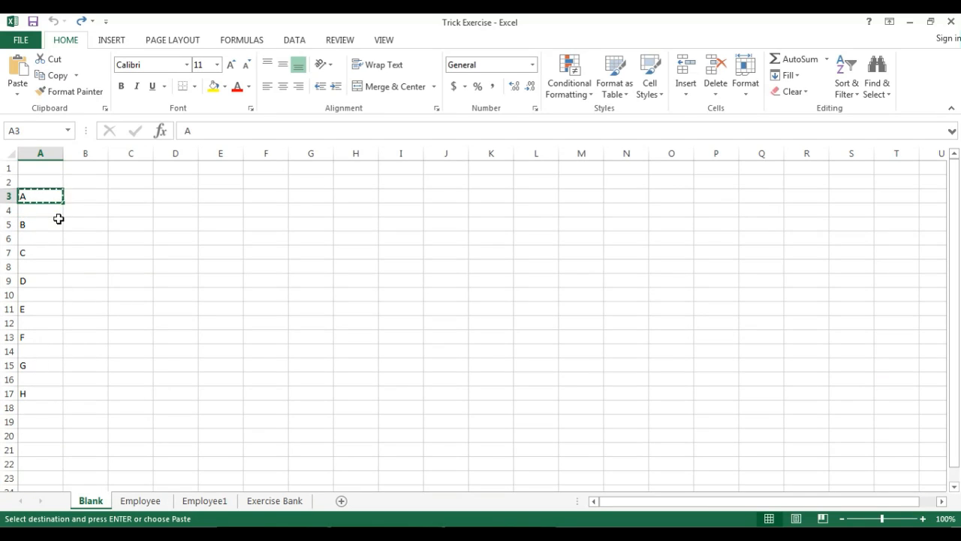
Enter the formula =A3 in cell A4 and check its reference to the cell above
left_click(53, 210)
type("=")
key("Up")
key("Return")
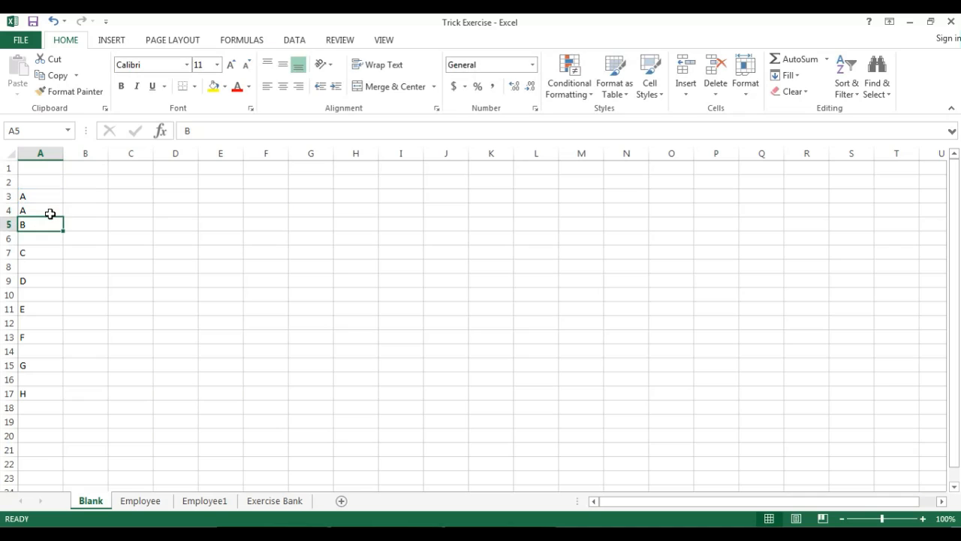
left_click(49, 213)
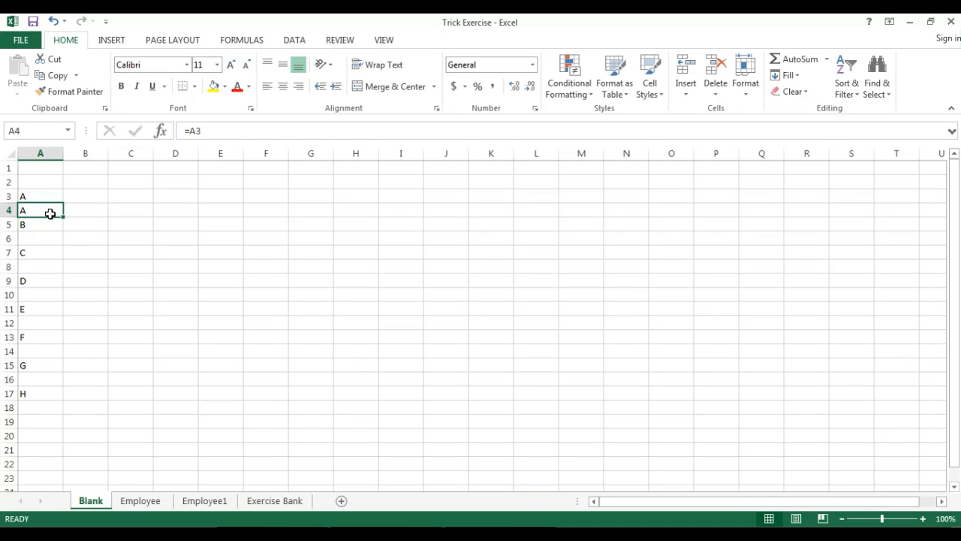
double_click(51, 213)
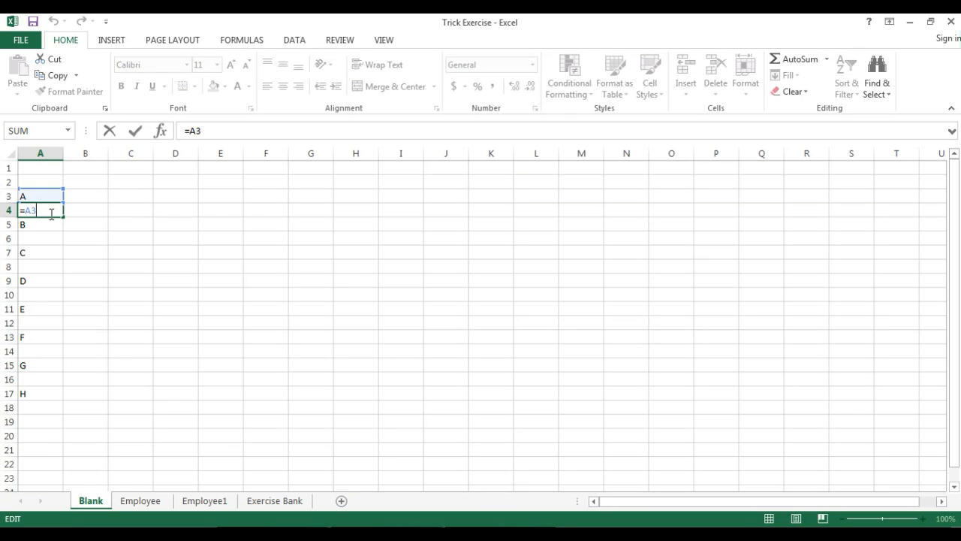
key("Escape")
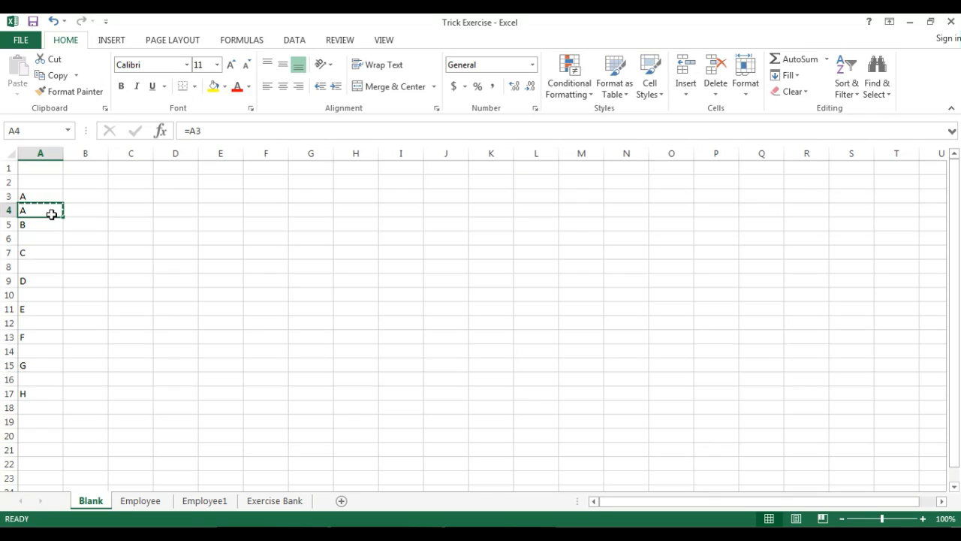
Copy the formula from A4 into the blank cells A6, A8 and A10
key("ctrl+c")
left_click(51, 237)
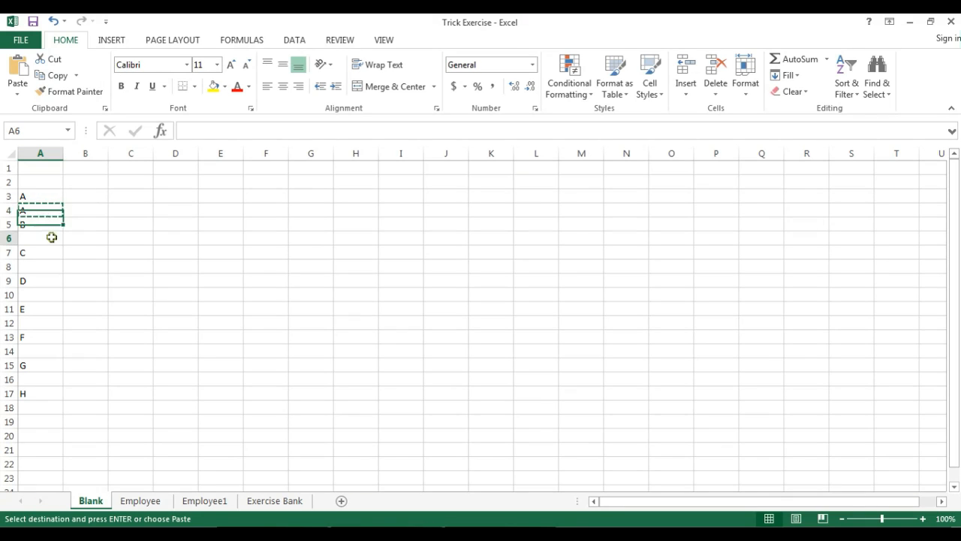
key("ctrl+v")
left_click(46, 263)
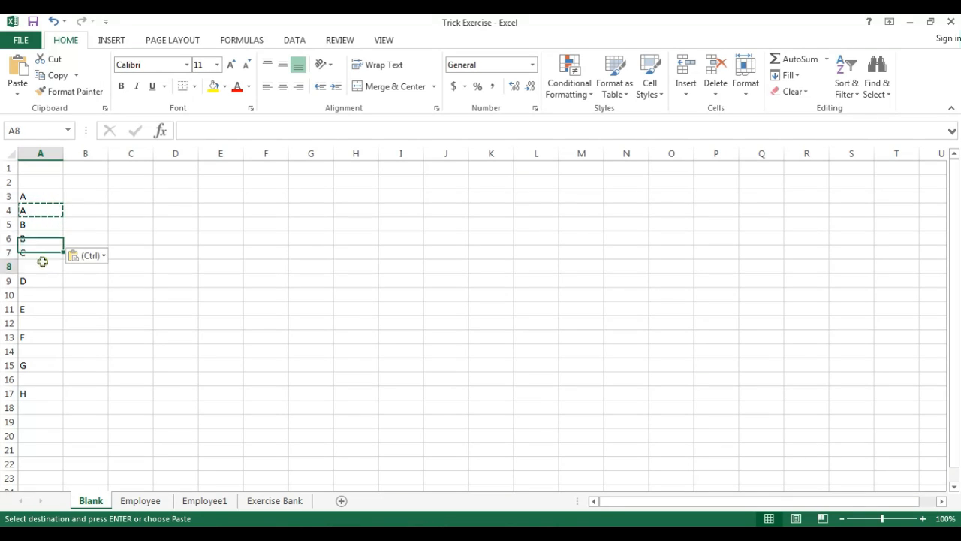
key("ctrl+v")
left_click(46, 291)
key("ctrl+v")
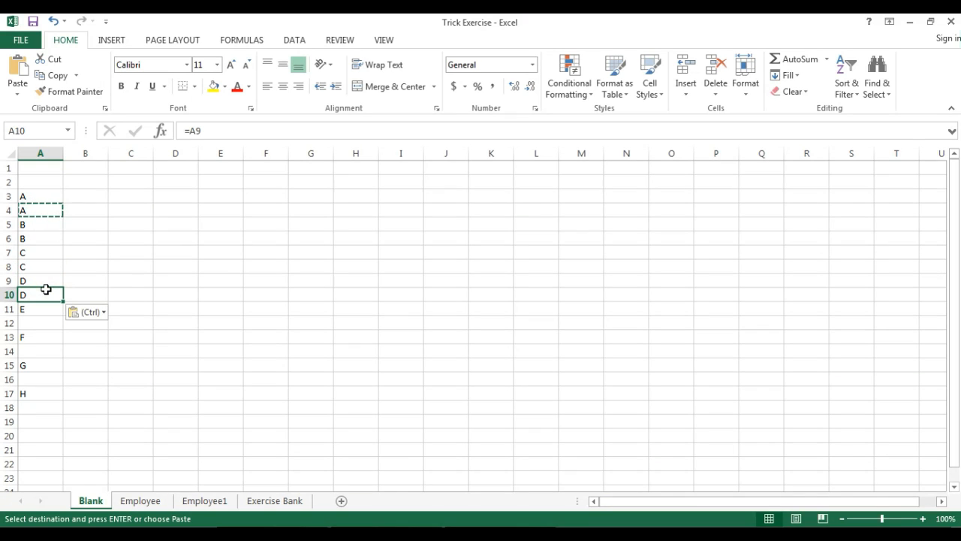
Undo the formula pastes in A6, A8 and A10
key("ctrl+z")
key("ctrl+z")
key("ctrl+z")
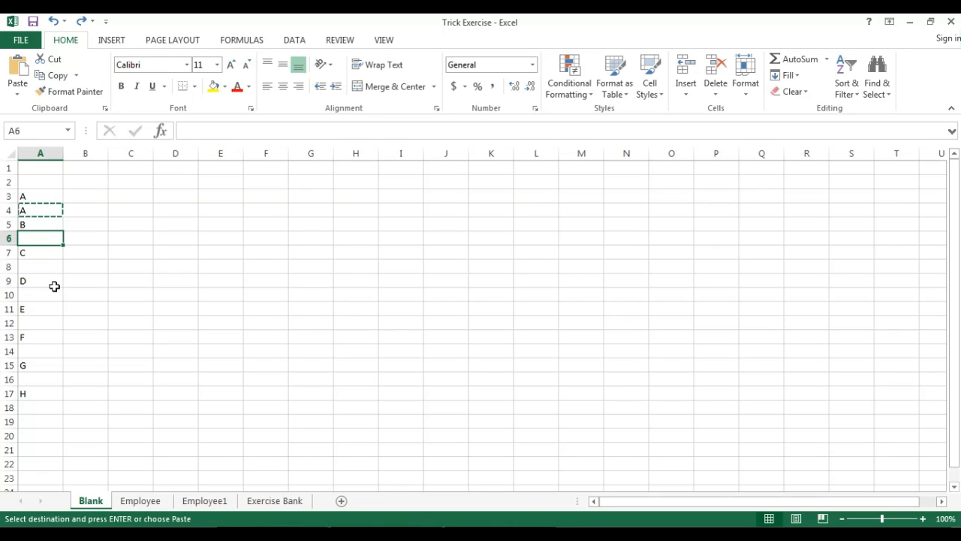
left_click(57, 211)
left_click(102, 248)
key("Escape")
left_click(190, 239)
left_click(37, 211)
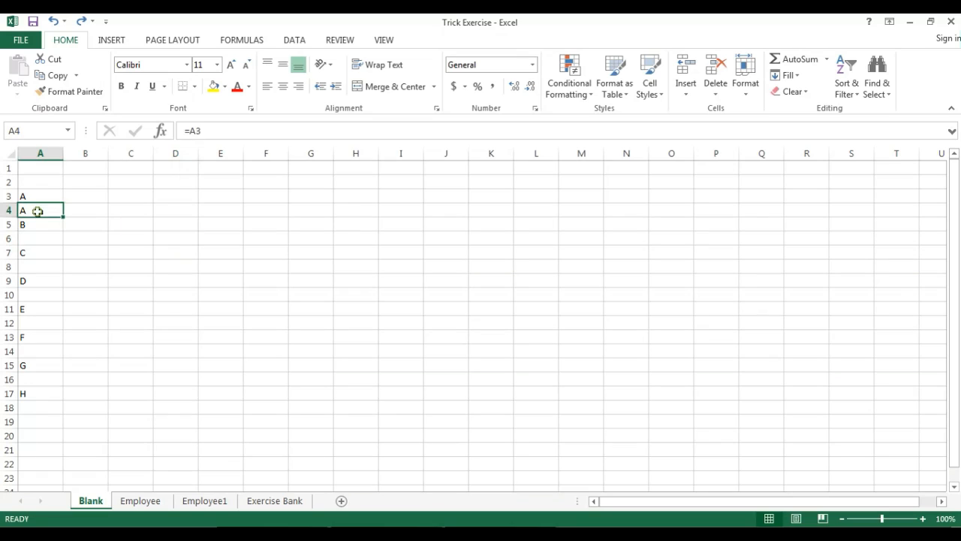
key("ctrl+c")
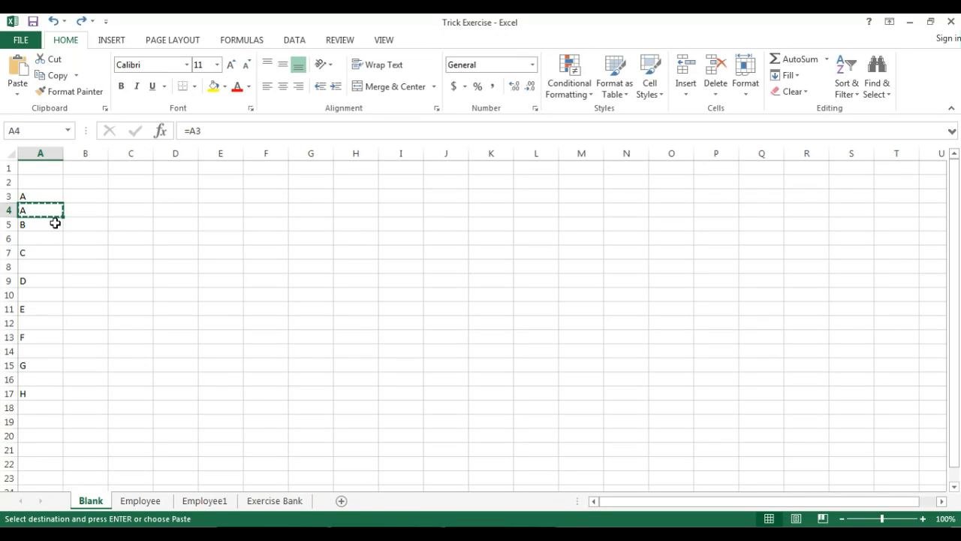
left_click(882, 88)
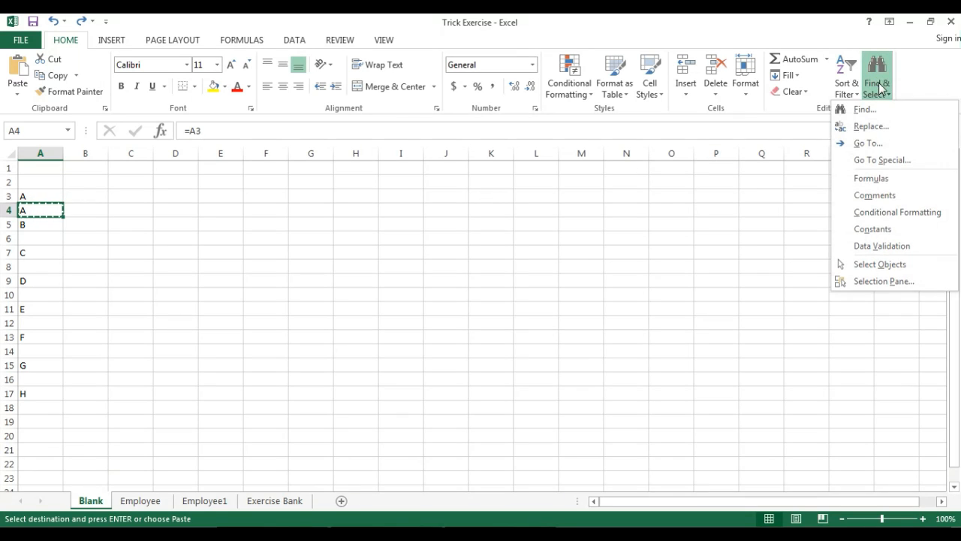
left_click(883, 159)
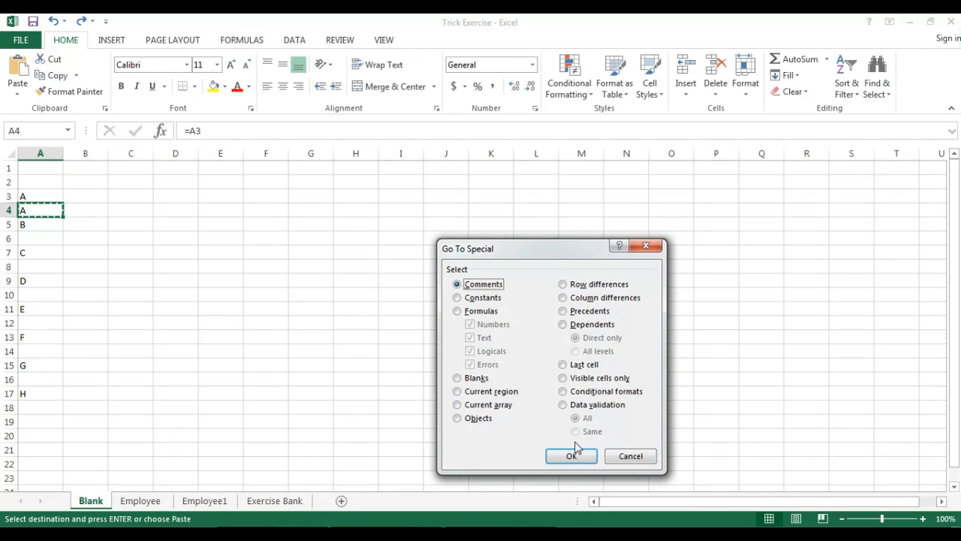
left_click(622, 456)
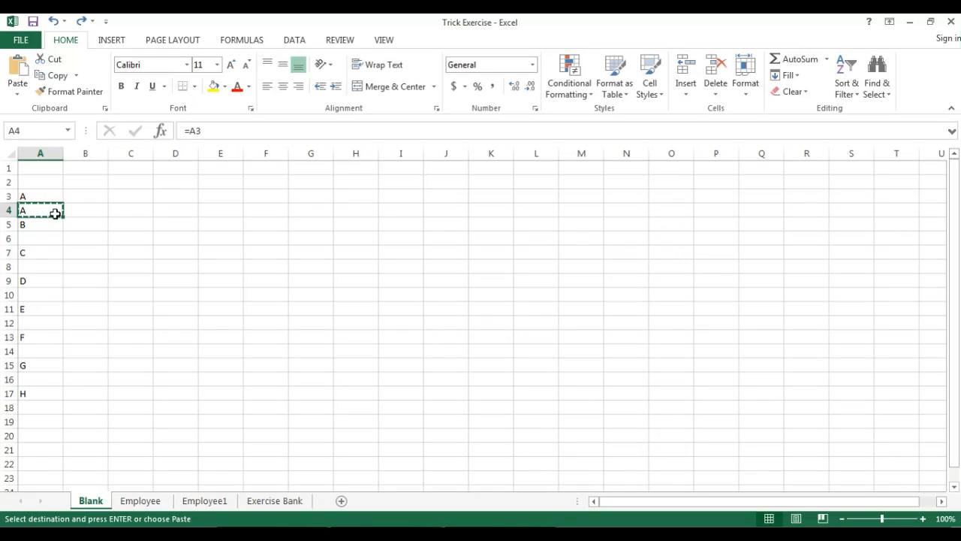
Select only the blanks within A3:A17 using Go To Special and fill them all at once with the relative formula =A5
left_click_drag(49, 196, 45, 398)
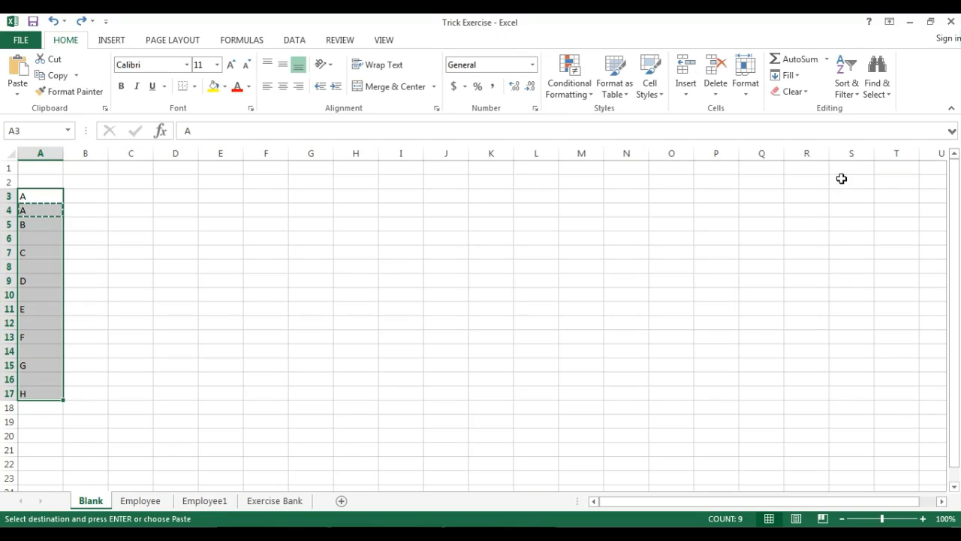
left_click(885, 91)
left_click(864, 158)
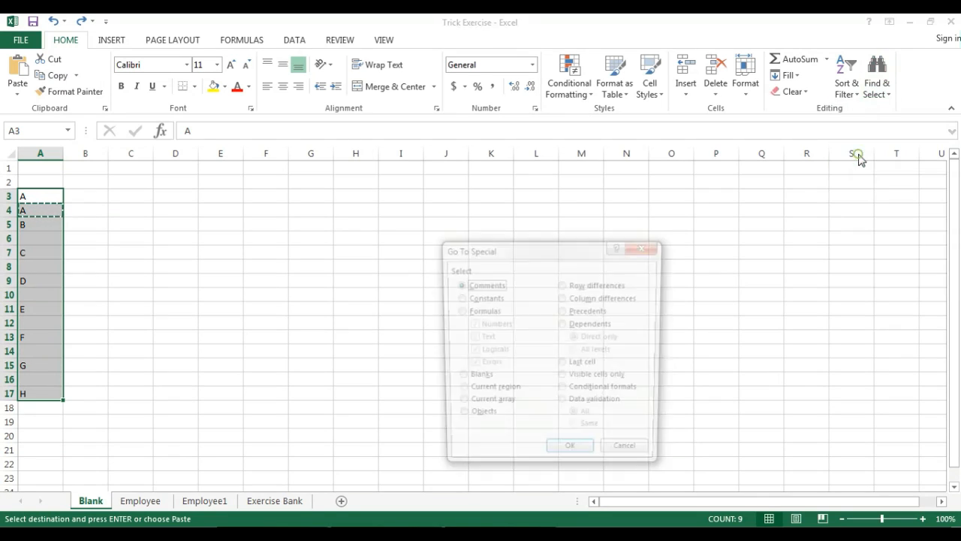
left_click(467, 378)
left_click(564, 456)
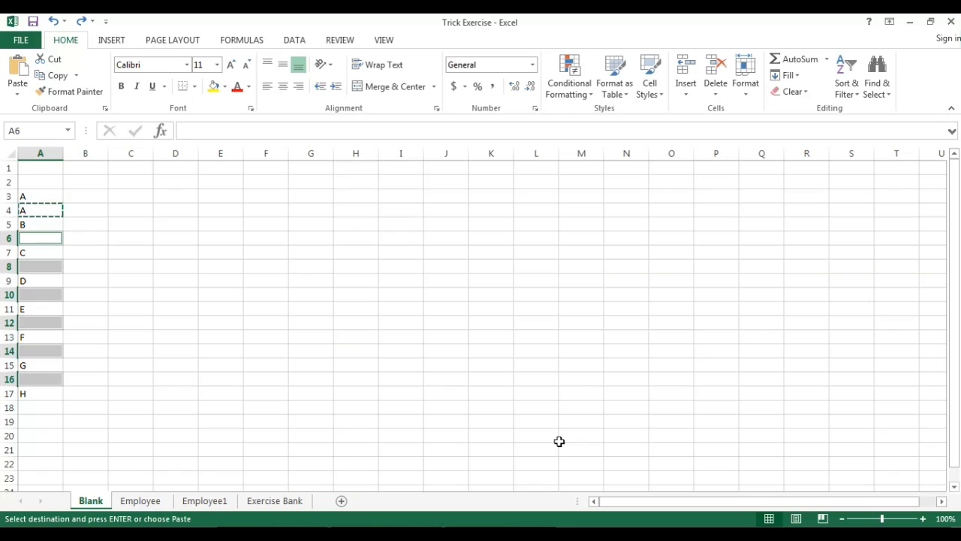
type("=A5")
key("ctrl+Return")
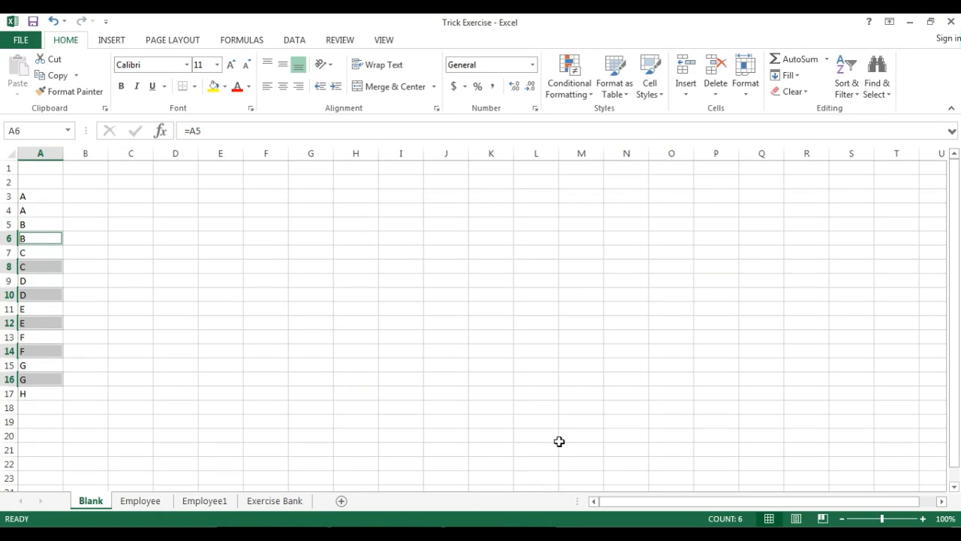
left_click(98, 322)
left_click(52, 196)
left_click_drag(53, 196, 54, 244)
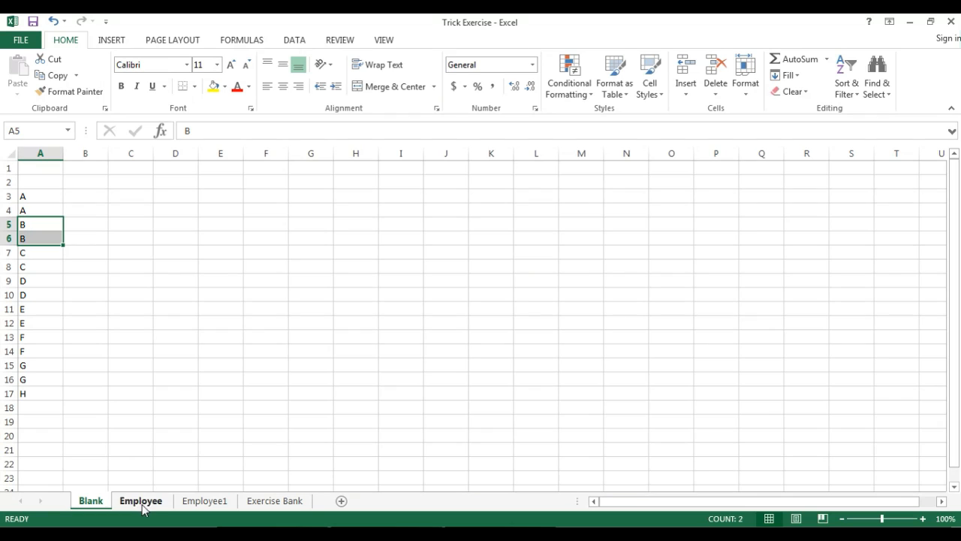
Switch to the Employee sheet and widen column A slightly
left_click(141, 501)
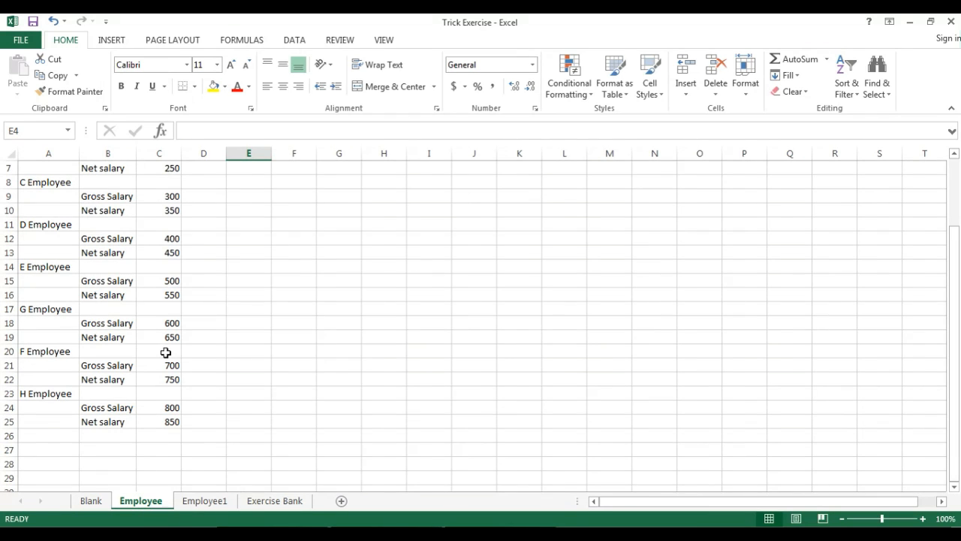
scroll(166, 352, "up", 2)
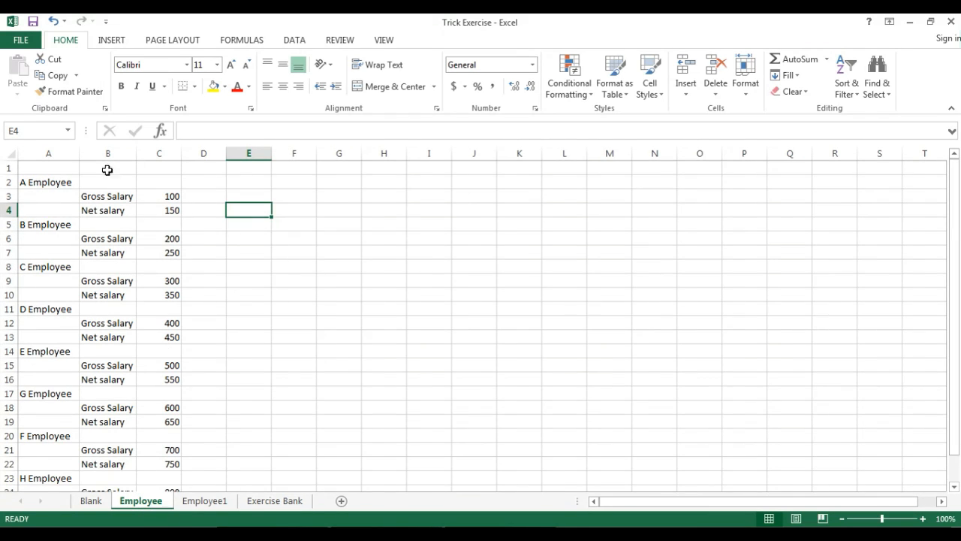
left_click_drag(80, 153, 84, 152)
Examine the employee names, salary rows and blank cells in columns A to C, down to row 25
left_click(177, 197)
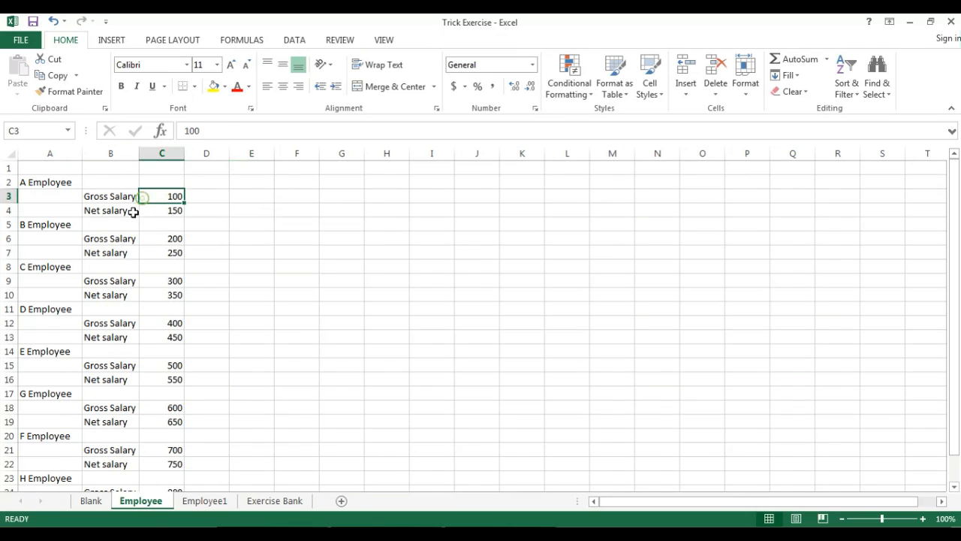
left_click(130, 212)
left_click(57, 188)
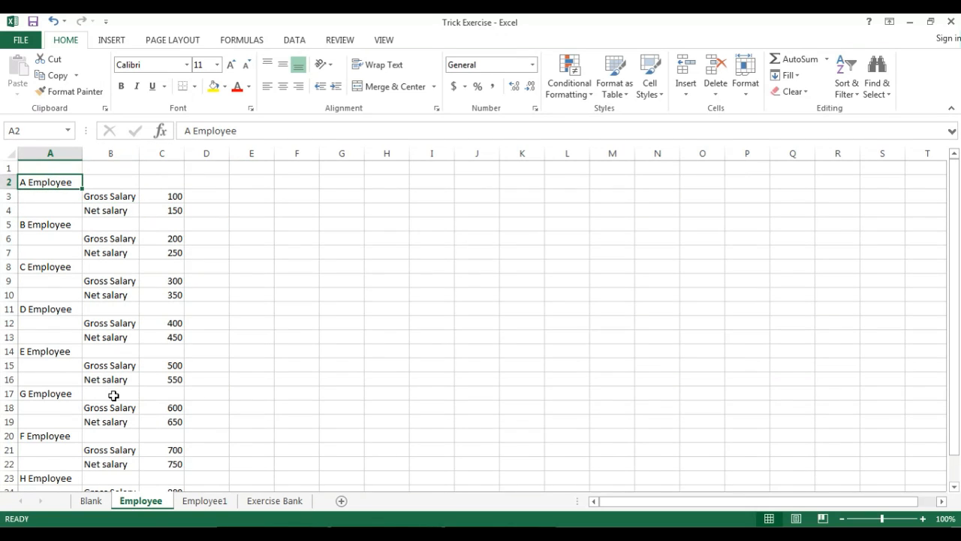
scroll(123, 393, "down", 1)
scroll(122, 394, "down", 2)
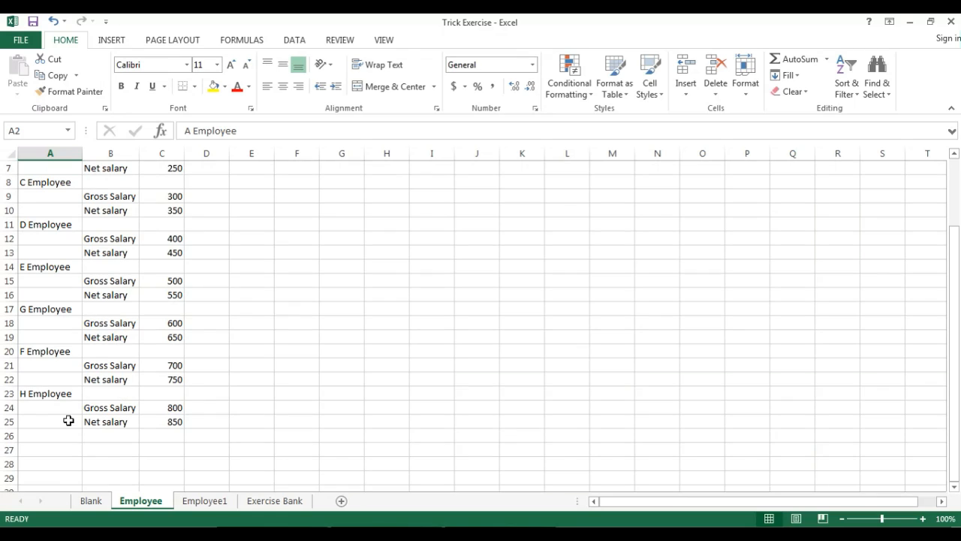
left_click(64, 431)
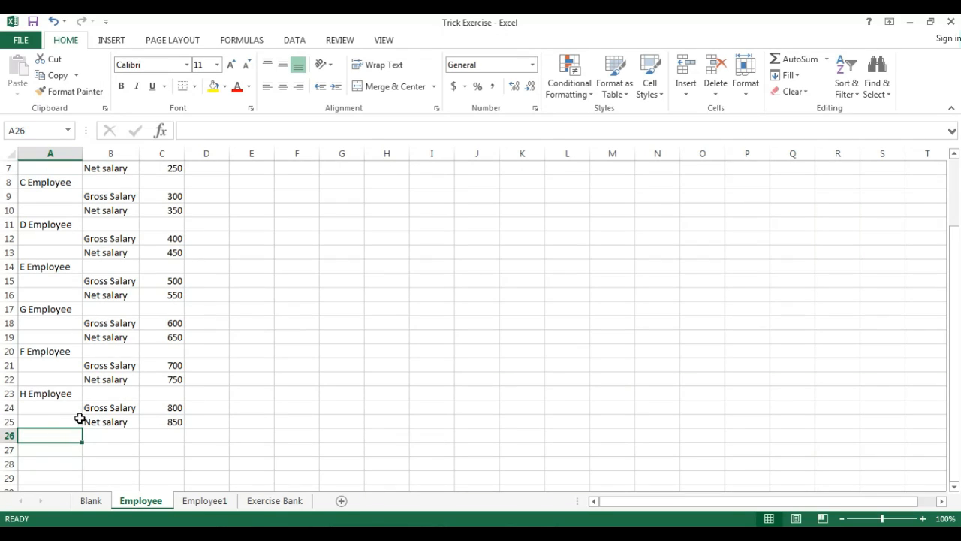
left_click(66, 408)
scroll(198, 461, "up", 2)
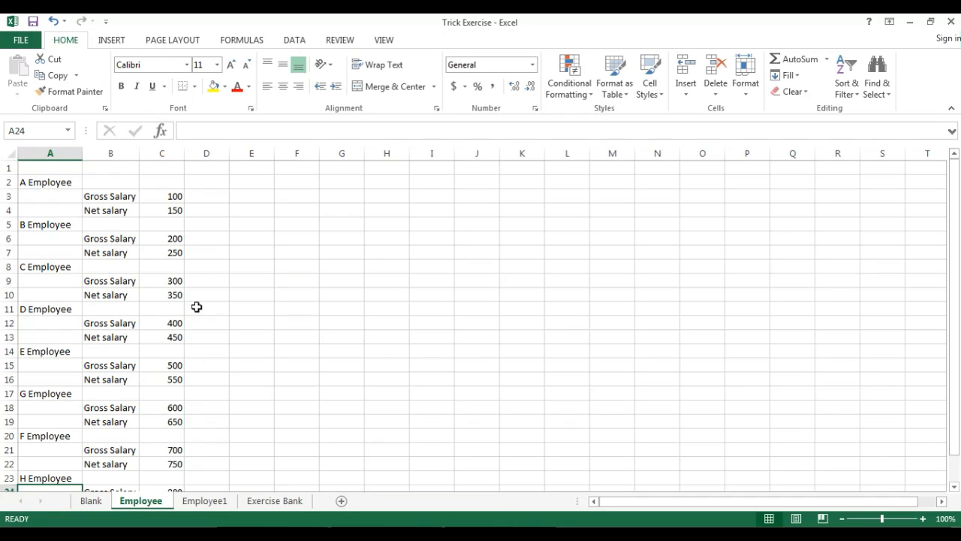
left_click(169, 184)
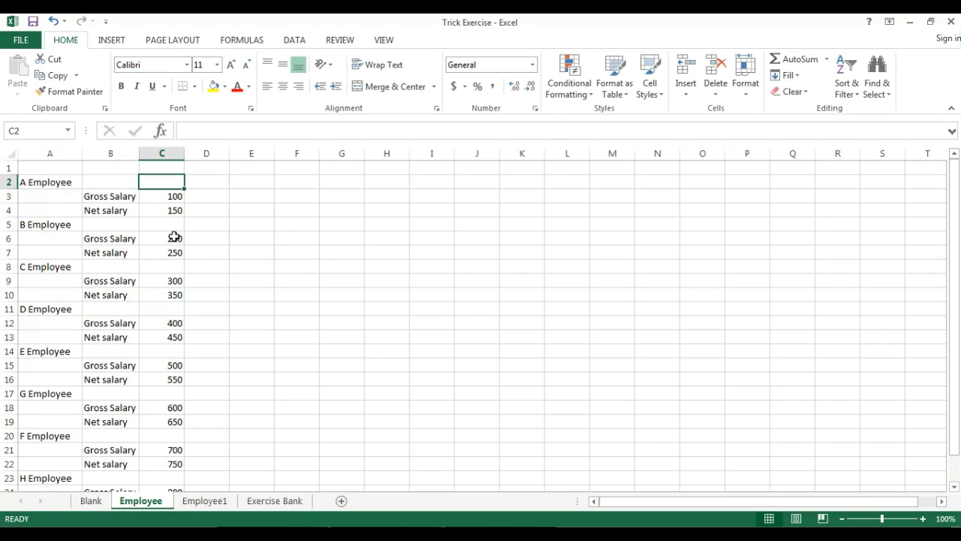
left_click(57, 199)
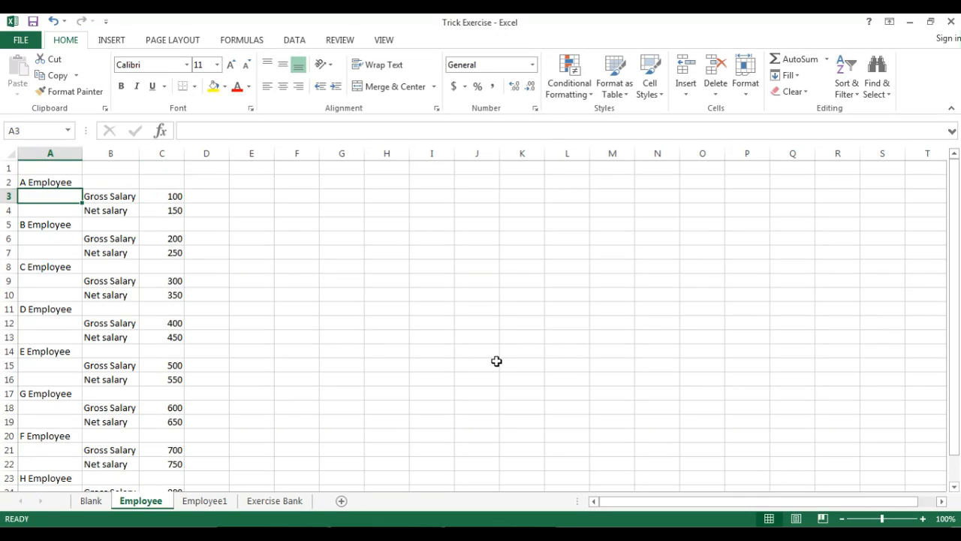
Enter the formula =A2 in cell A3 so it repeats the employee name from the cell above
type("=")
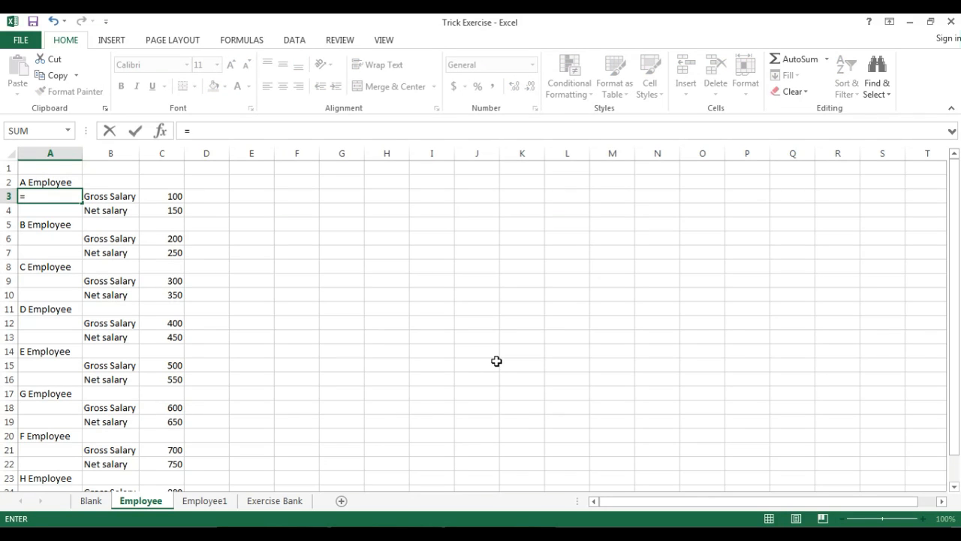
key("Up")
key("Return")
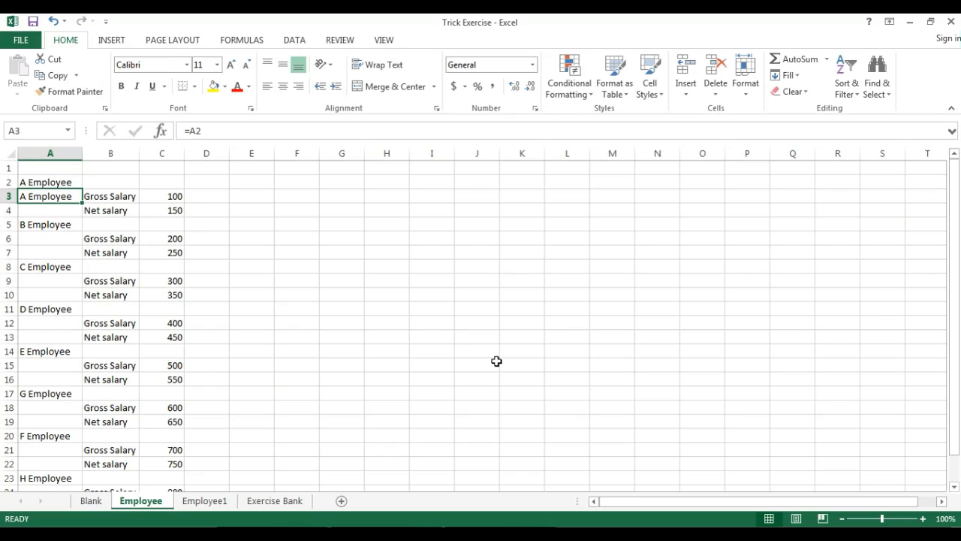
Copy cell A3 and use Go To Special to select only the blanks within A3:A25
key("ctrl+c")
scroll(180, 396, "down", 2)
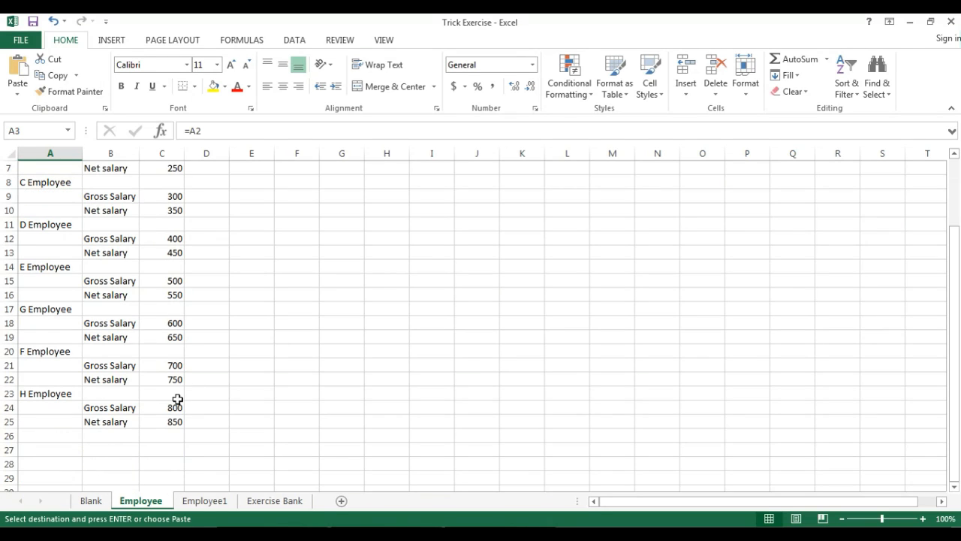
left_click(74, 422, "shift")
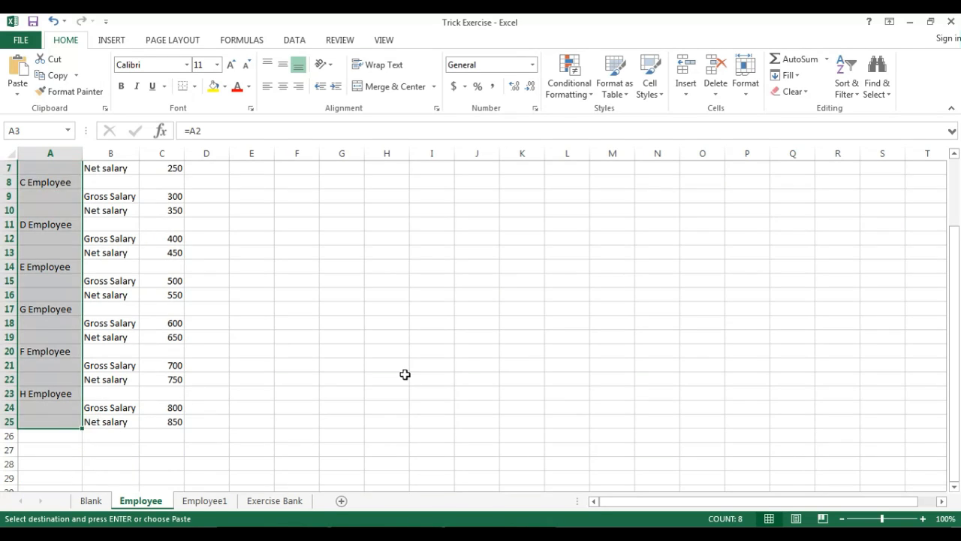
scroll(405, 374, "up", 2)
left_click(876, 79)
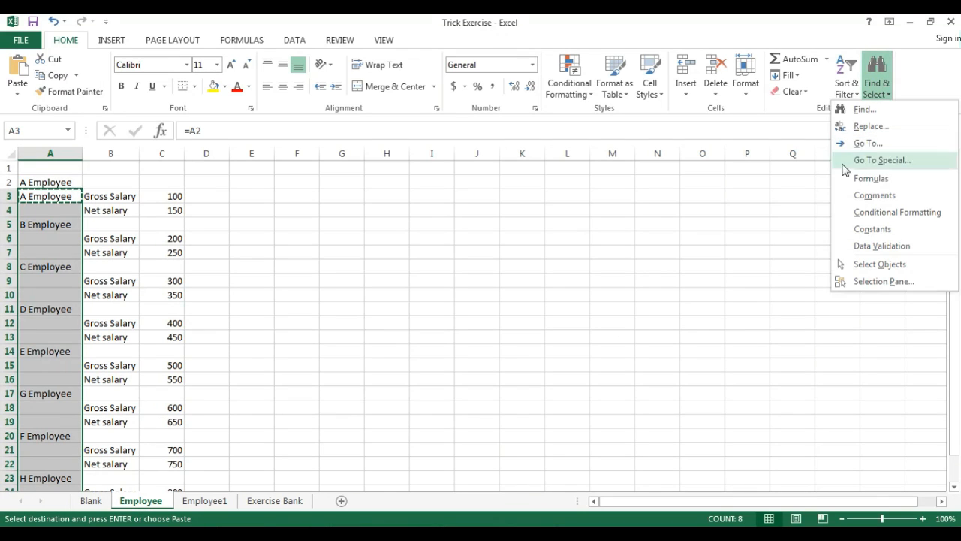
left_click(883, 162)
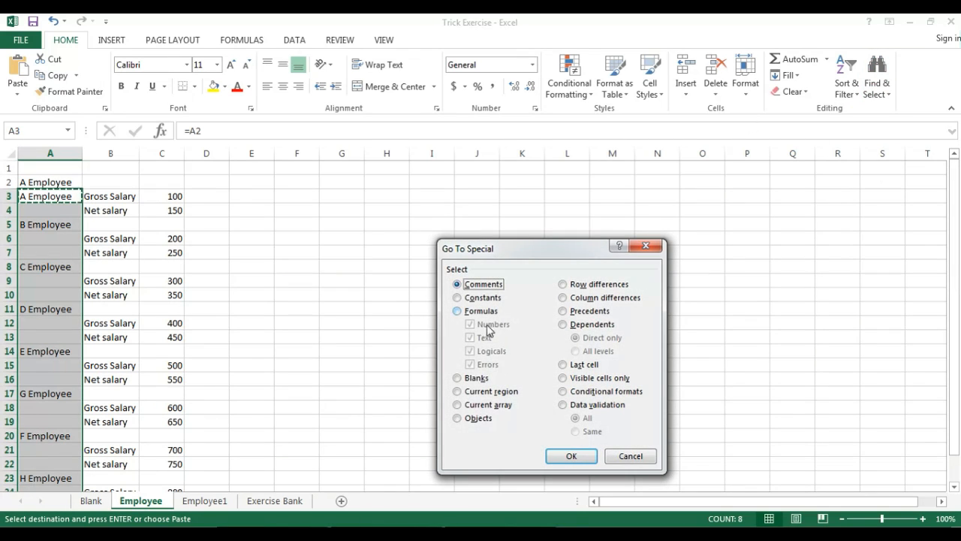
left_click(474, 378)
left_click(564, 455)
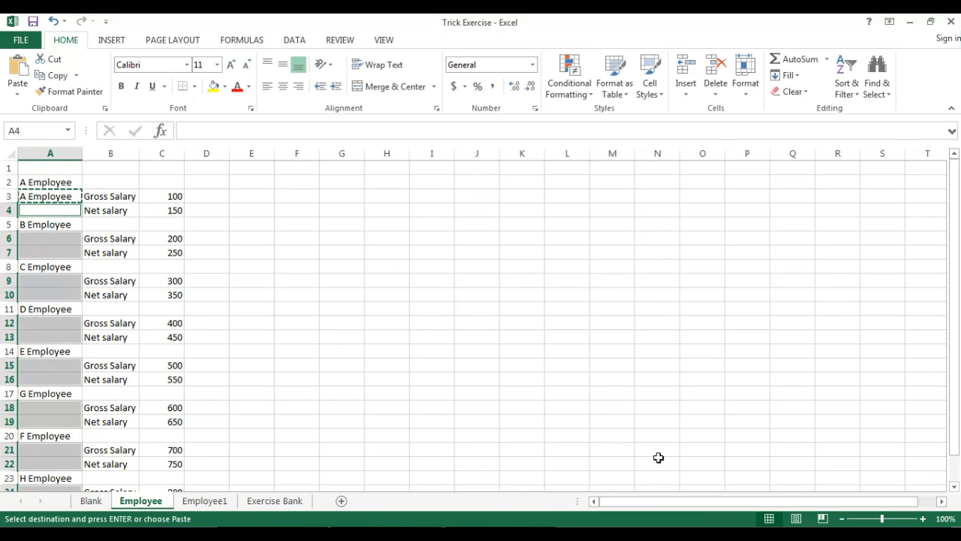
Fill all the selected blanks in column A at once with the relative formula =A3
scroll(658, 457, "down", 1)
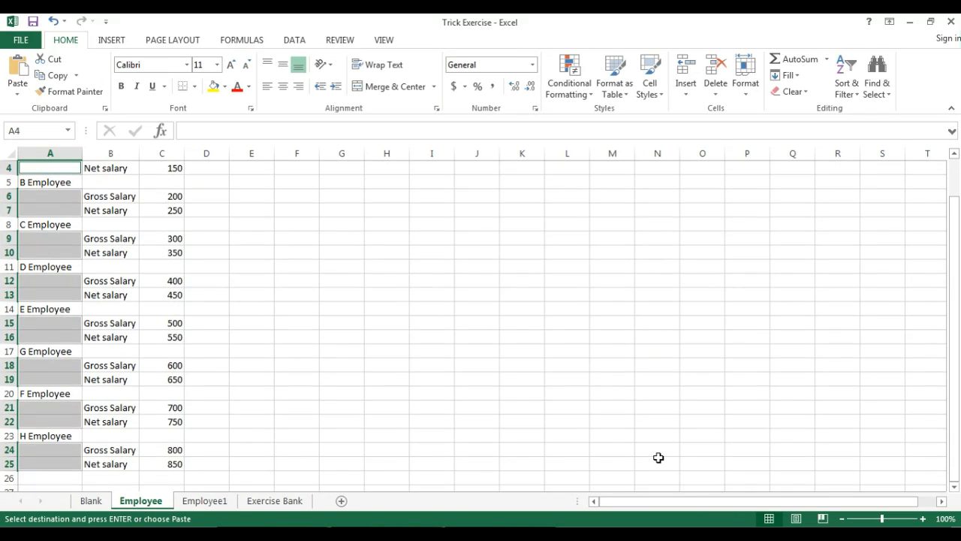
type("=A3")
key("ctrl+Return")
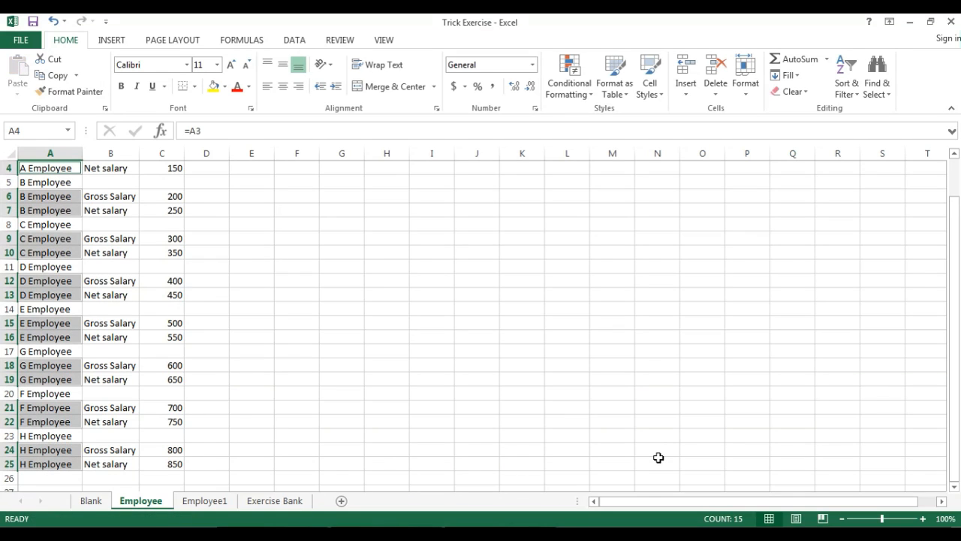
scroll(119, 309, "up", 1)
left_click(120, 309)
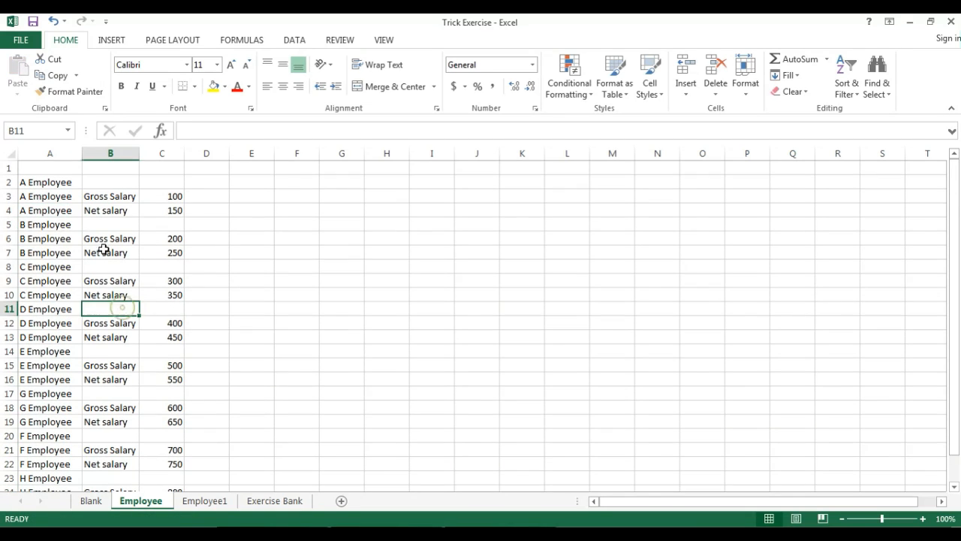
left_click(67, 211)
left_click(145, 210)
left_click(63, 200)
left_click(152, 206)
Turn on filtering for the employee salary range A2:C25
left_click_drag(56, 183, 188, 223)
scroll(150, 305, "down", 4)
left_click(172, 339, "shift")
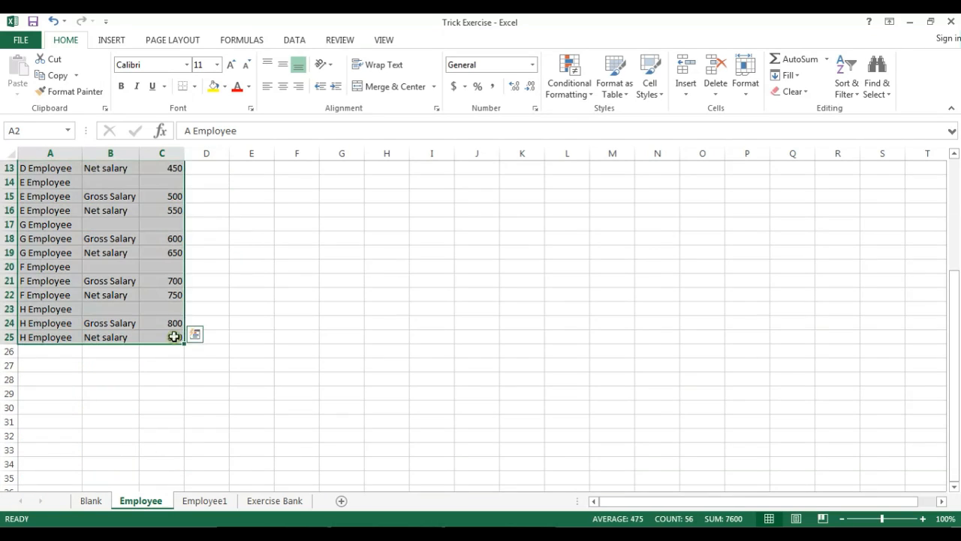
key("ctrl+shift+l")
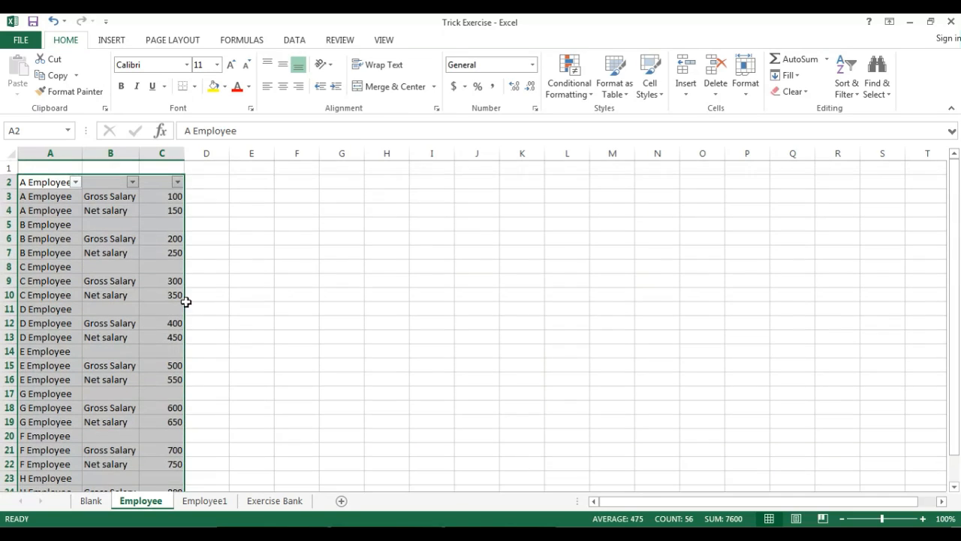
left_click(177, 182)
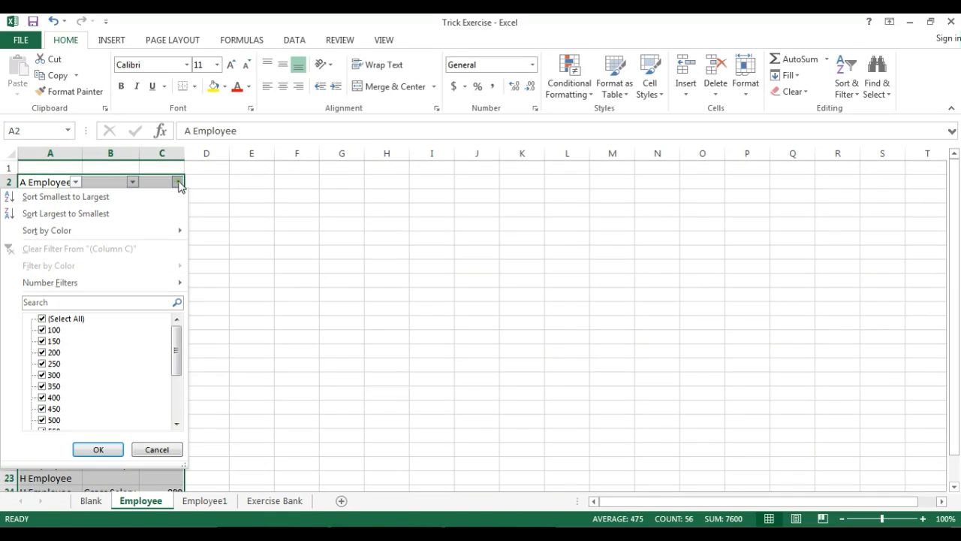
left_click(153, 449)
left_click(75, 182)
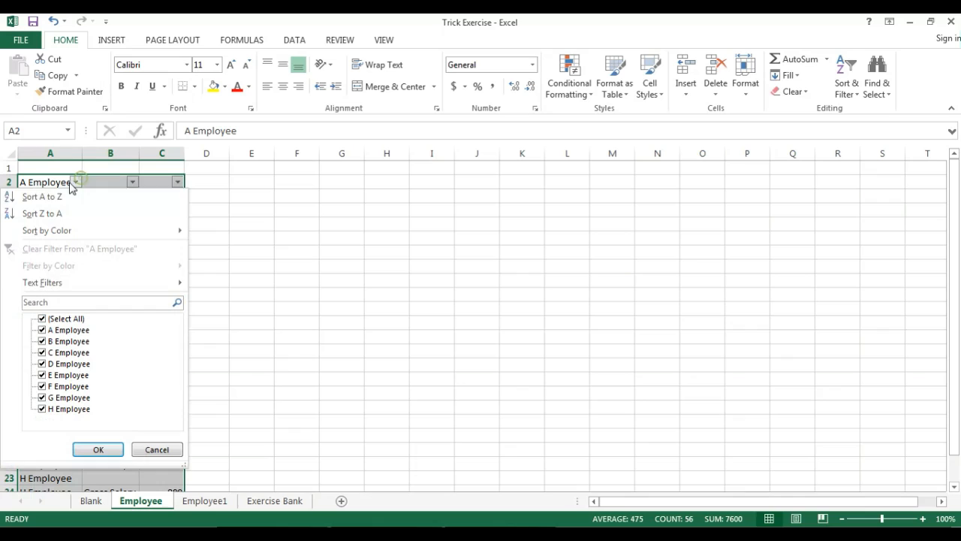
left_click(75, 320)
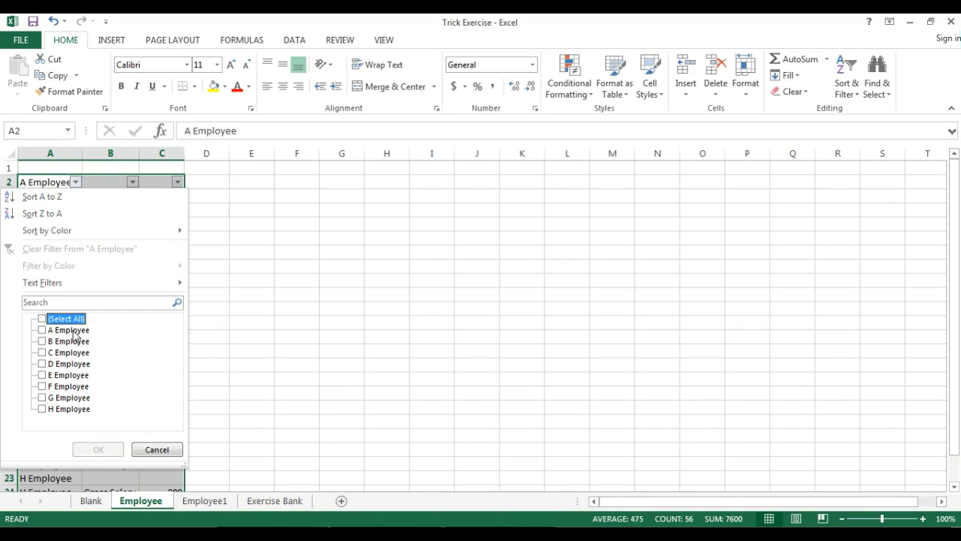
left_click(68, 331)
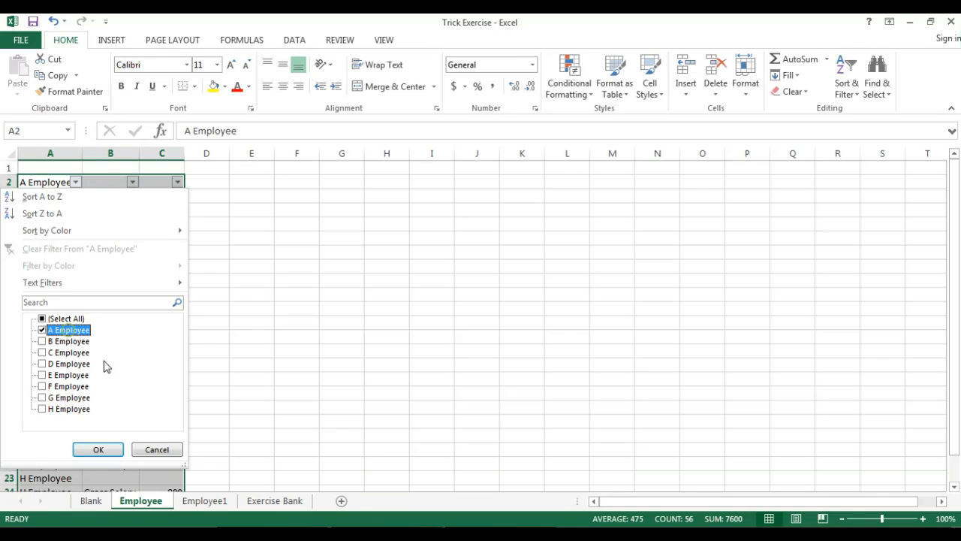
left_click(157, 450)
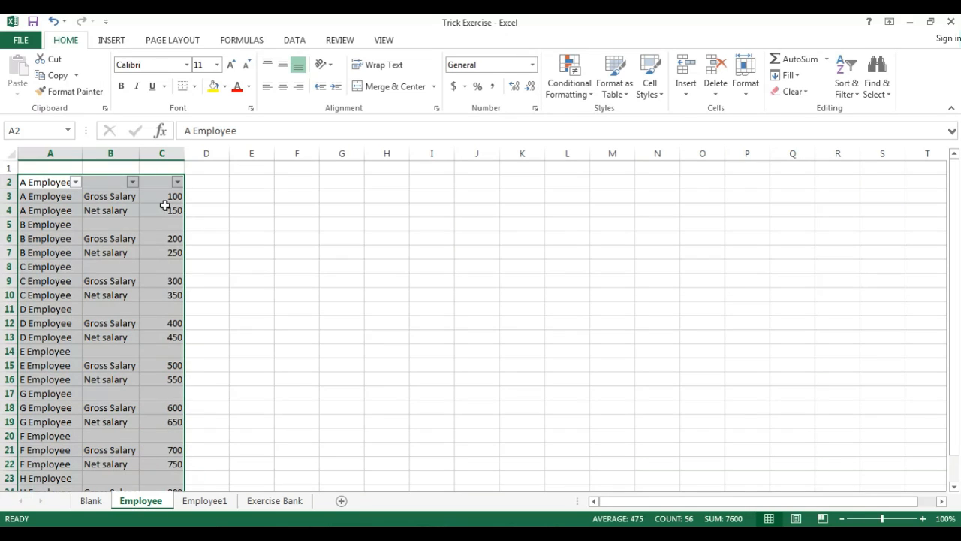
Filter column B to show only Net salary and select the filtered rows in columns A to C
left_click(133, 181)
left_click(72, 319)
left_click(65, 341)
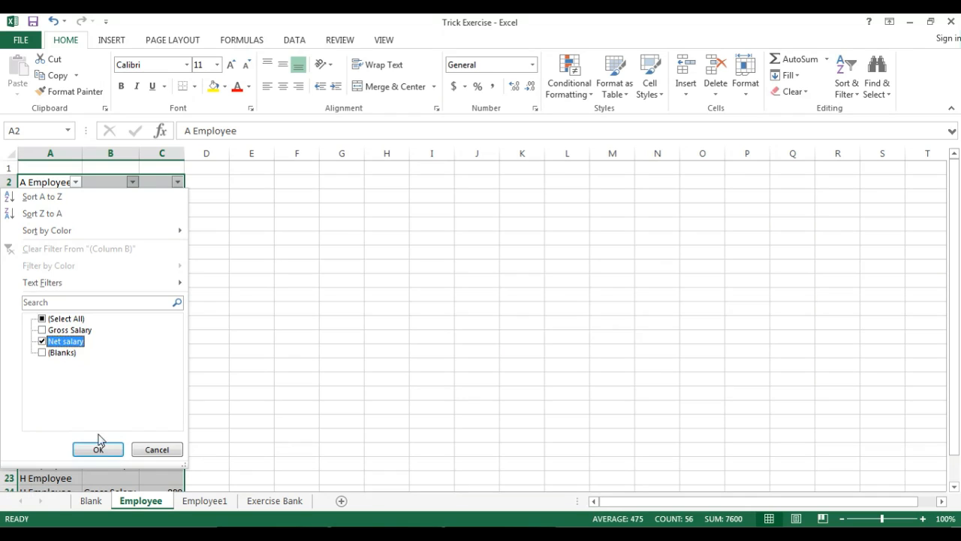
left_click(98, 449)
left_click_drag(55, 196, 162, 293)
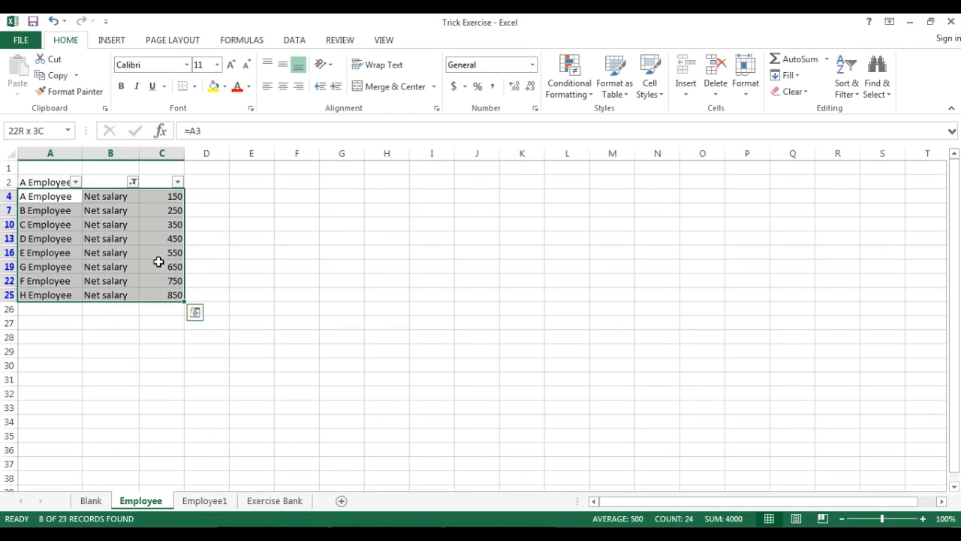
Change the column B filter to show only Gross Salary
left_click(131, 180)
left_click(53, 341)
left_click(56, 330)
left_click(99, 449)
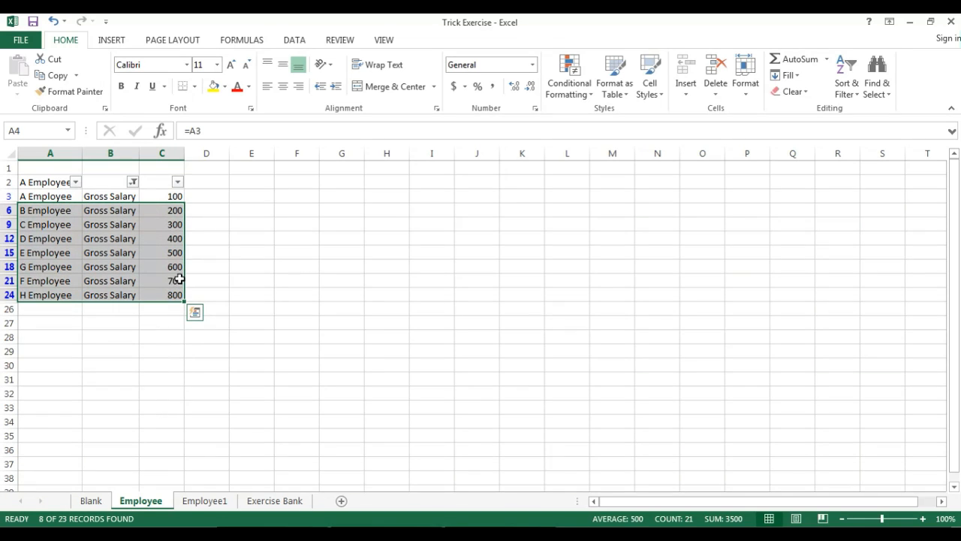
Clear the column B filter to show all employee rows while keeping filtering turned on
key("alt+d")
key("f")
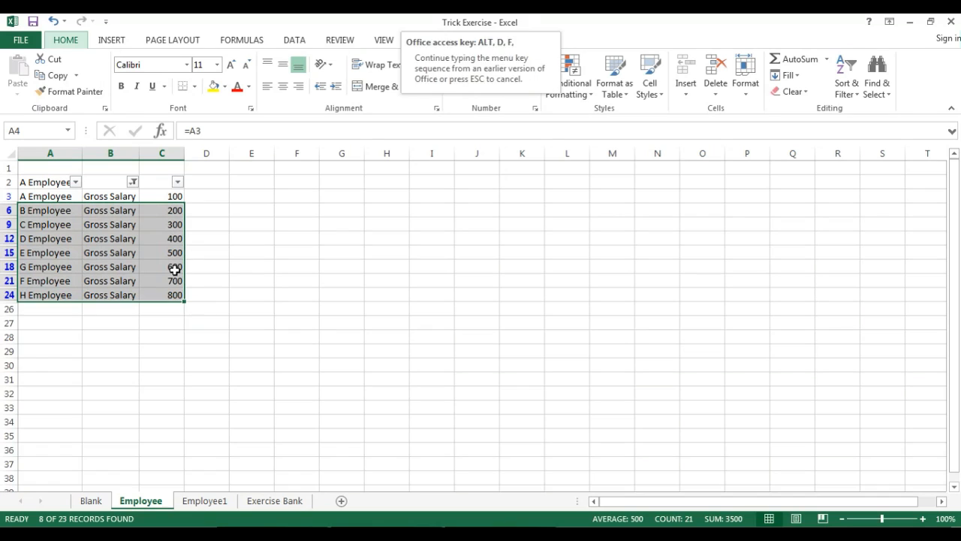
key("s")
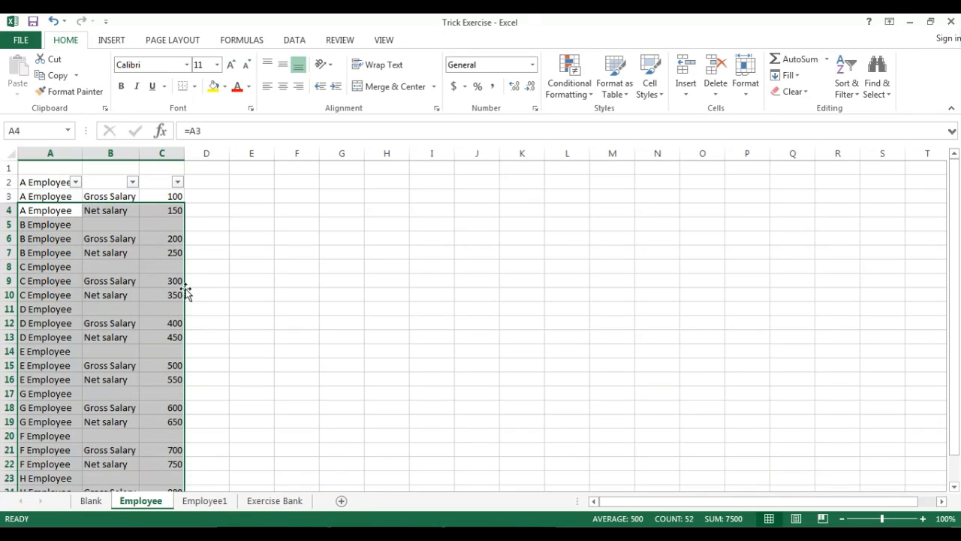
left_click(105, 252)
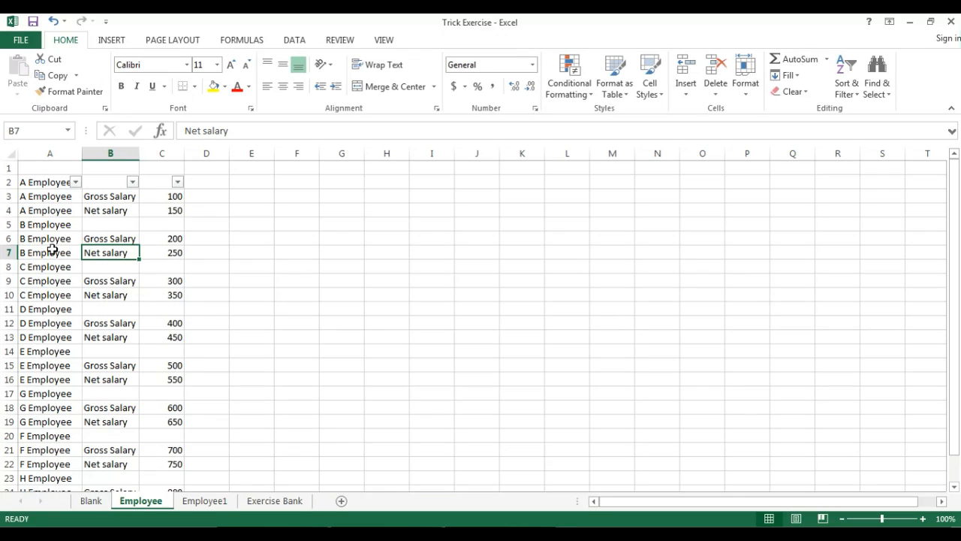
left_click(7, 309)
Switch to the Employee1 sheet and insert eight blank rows above the C Employee row, starting at row 8
left_click(192, 499)
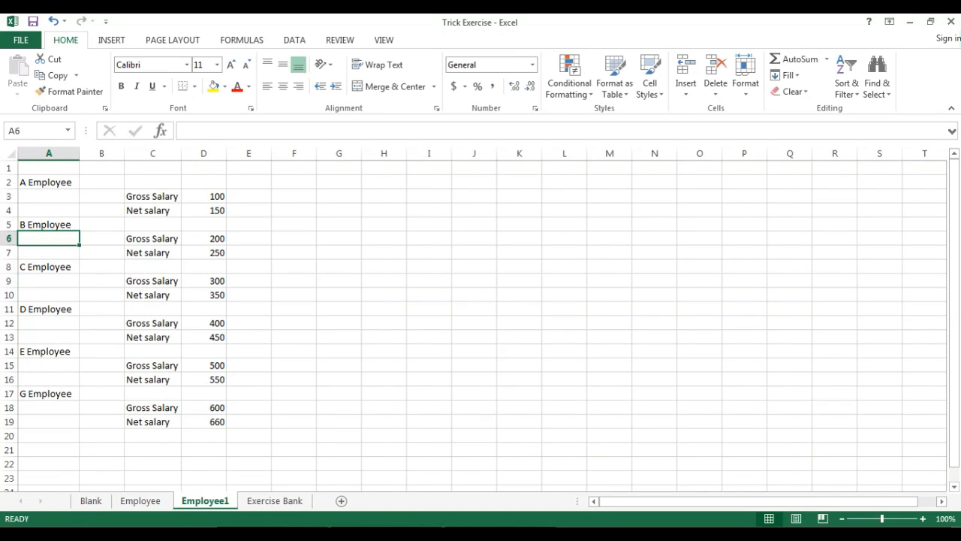
left_click(9, 267)
key("ctrl+shift+plus")
key("ctrl+shift+plus")
key("ctrl+shift+plus")
key("ctrl+shift+plus")
key("ctrl+shift+plus")
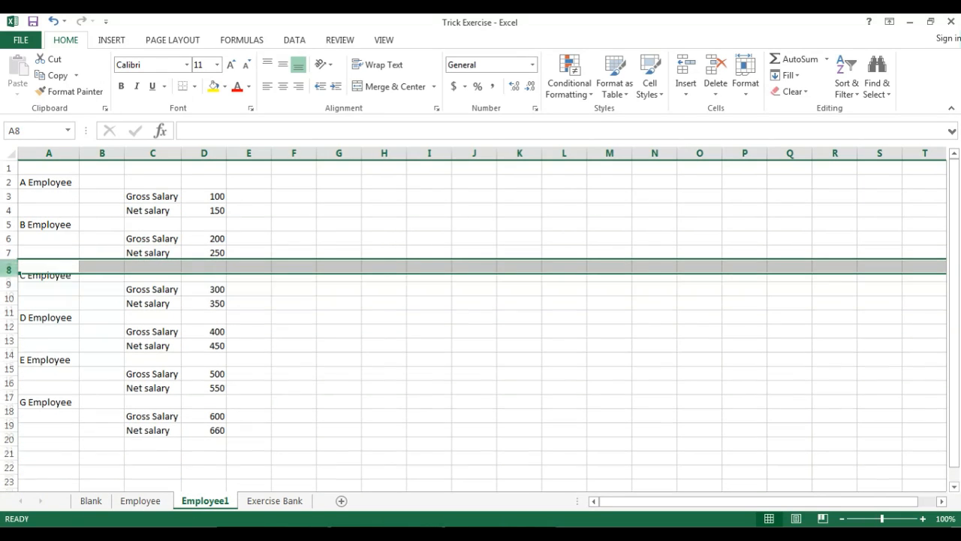
key("ctrl+shift+plus")
key("ctrl+shift+plus")
key("ctrl+shift+plus")
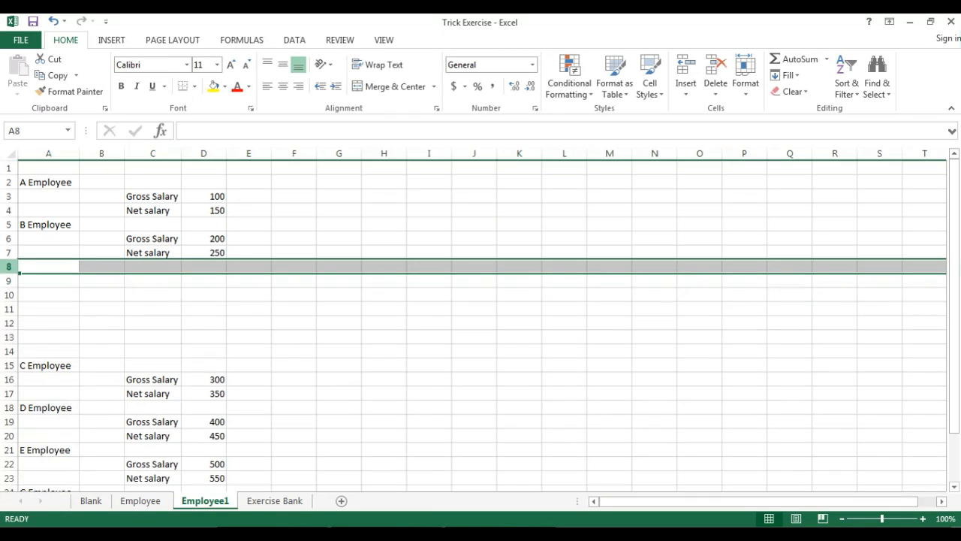
left_click(257, 213)
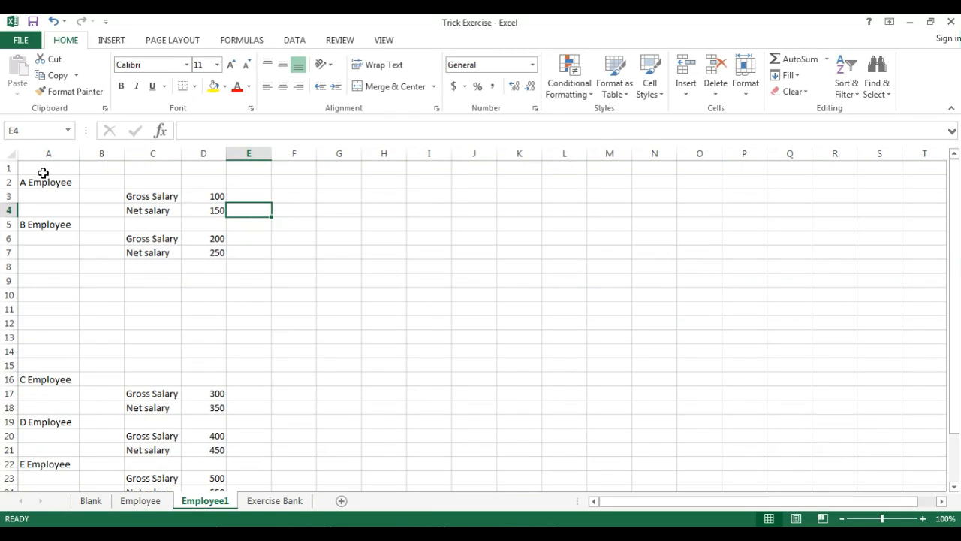
Enter the formula =A2 in cell A3 of the Employee1 sheet
left_click(69, 195)
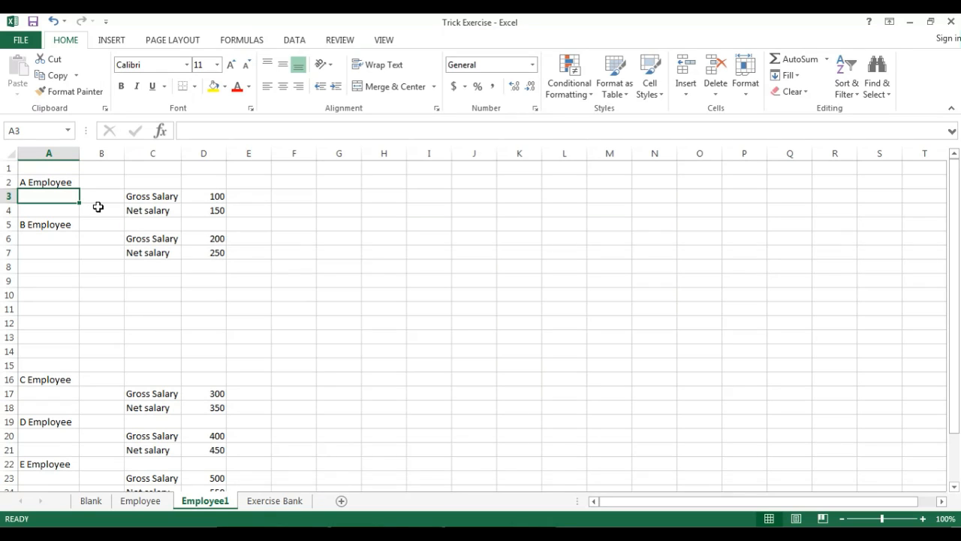
type("=")
key("Up")
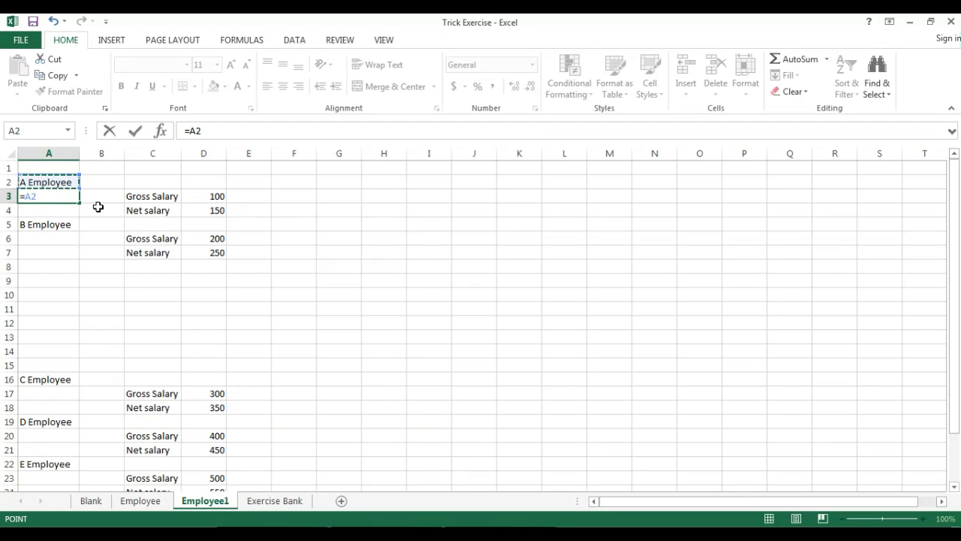
key("Return")
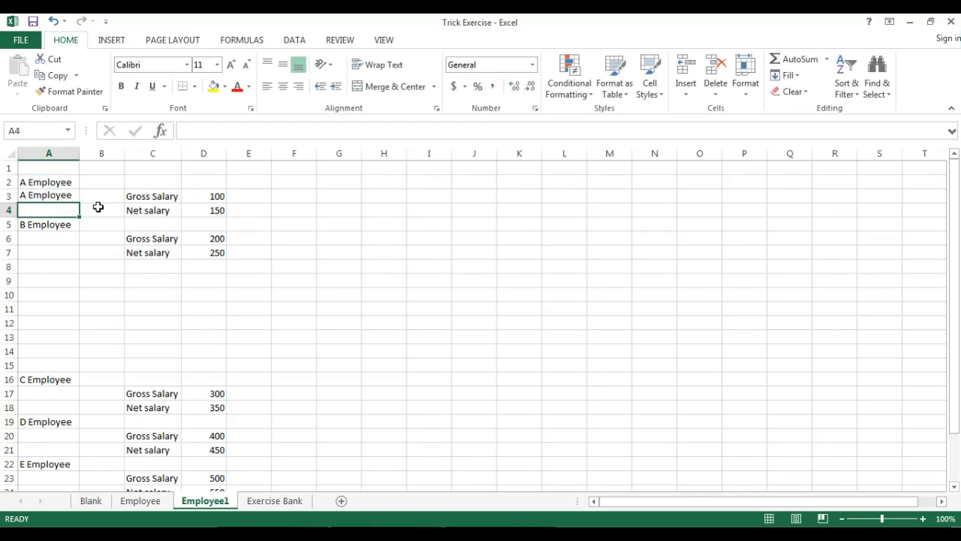
Select only the blanks within A3:A28 using Go To Special and fill them all with the relative formula =A3
key("Up")
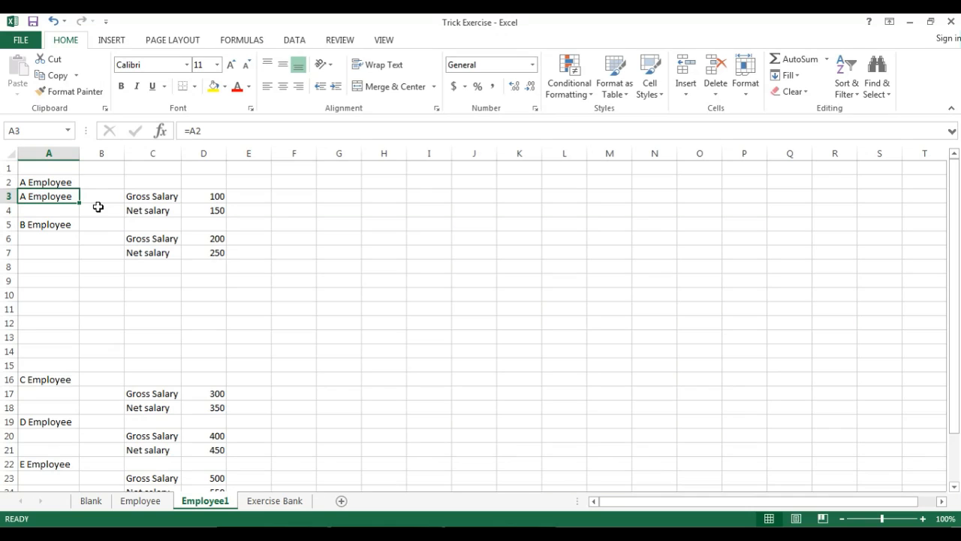
key("ctrl+c")
scroll(118, 350, "down", 5)
left_click(57, 334, "shift")
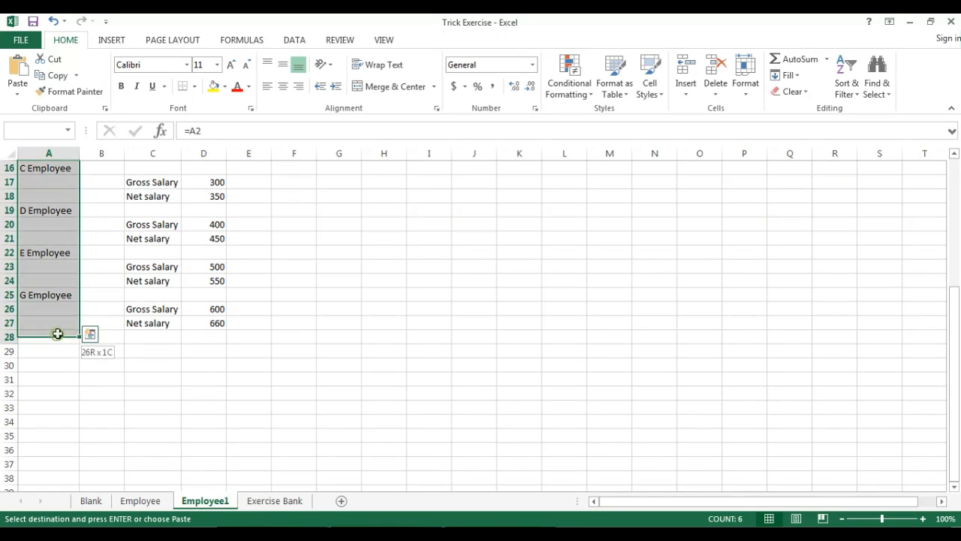
left_click(881, 96)
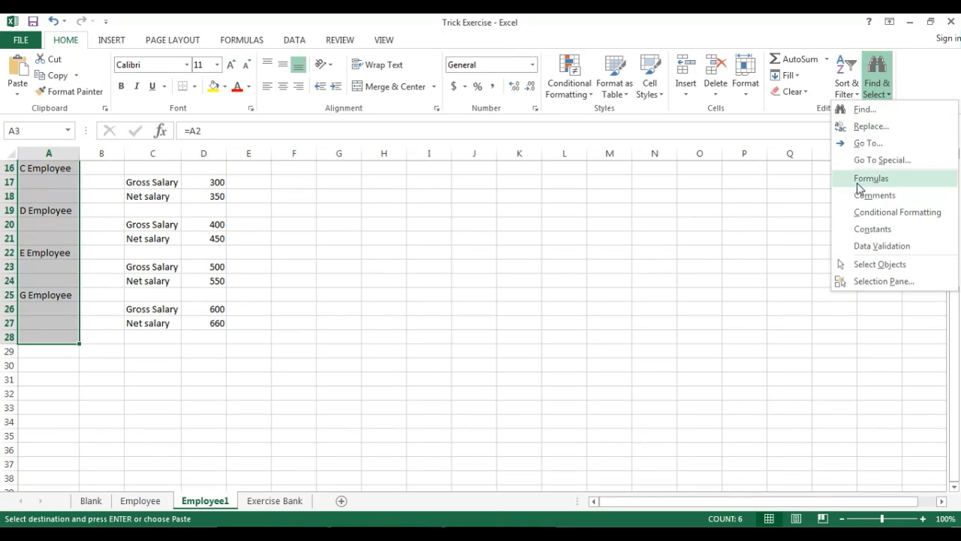
left_click(886, 167)
left_click(467, 378)
left_click(571, 456)
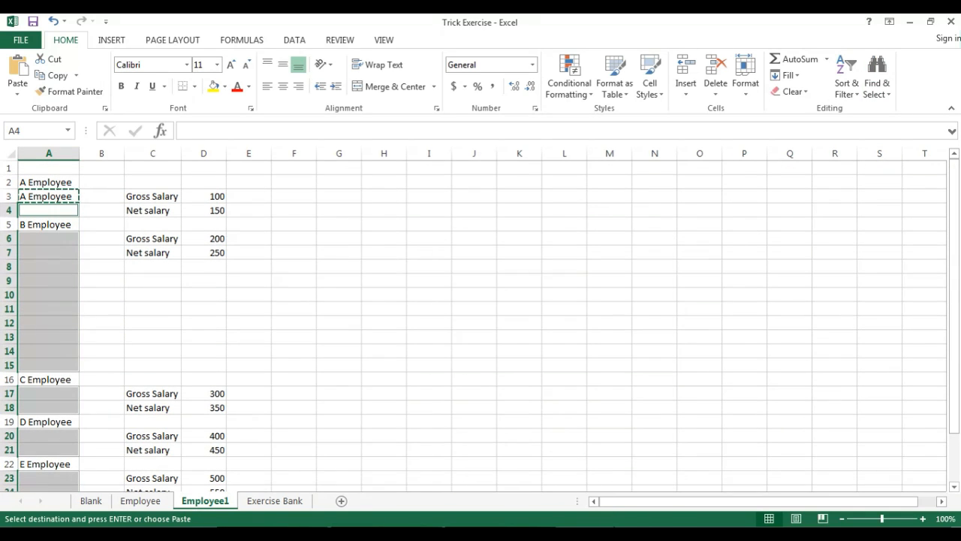
type("=A3")
key("ctrl+Return")
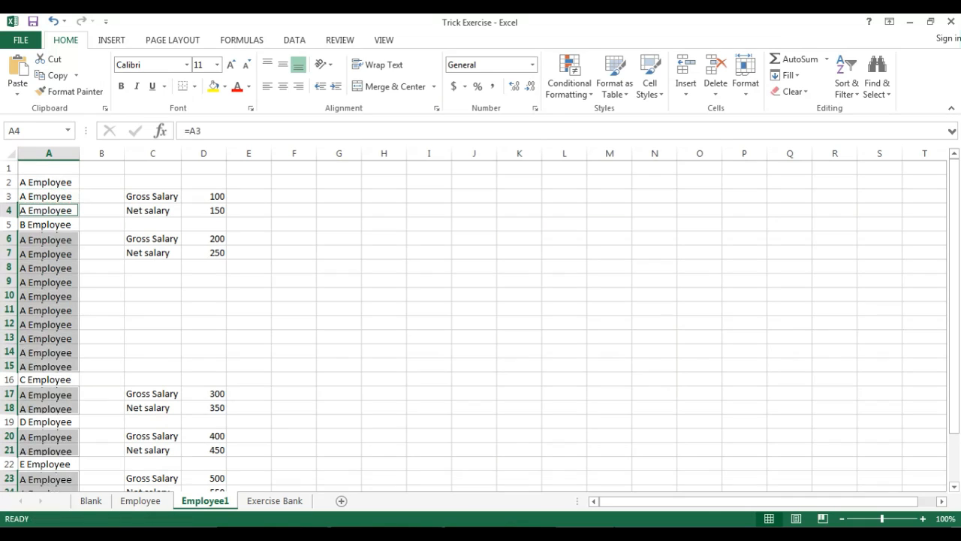
Turn on filtering for columns A to D of the Employee1 sheet and show only the Net salary rows in column C
left_click(200, 304)
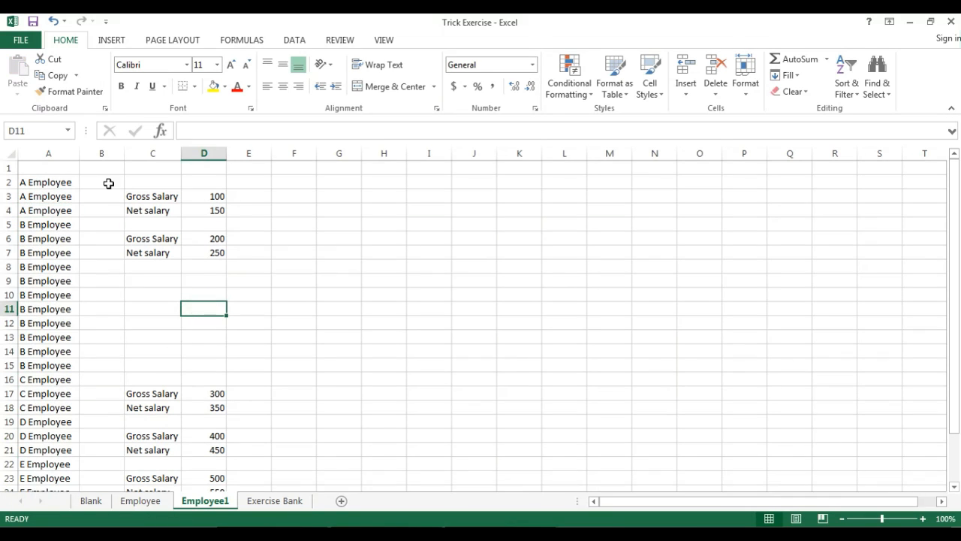
left_click_drag(74, 151, 208, 165)
key("alt+d")
key("f")
key("f")
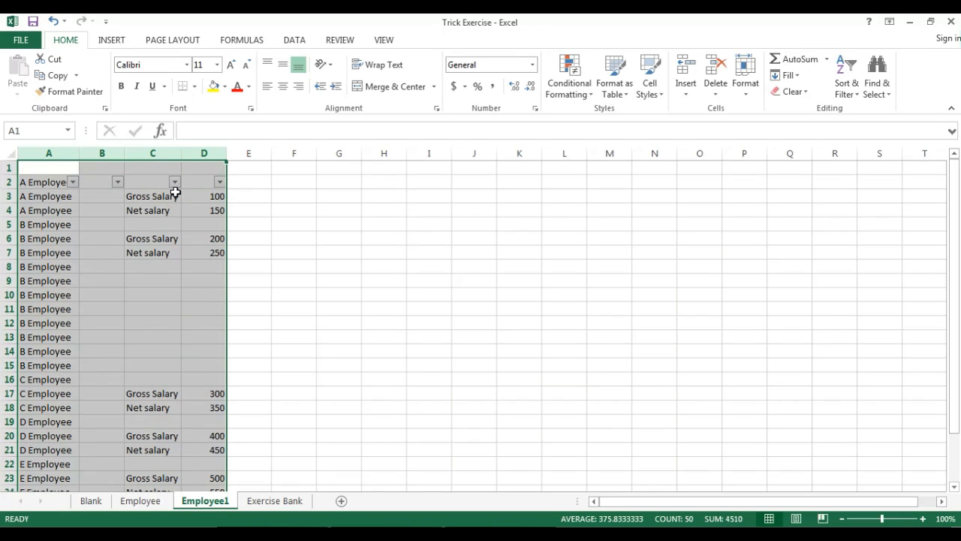
left_click(174, 183)
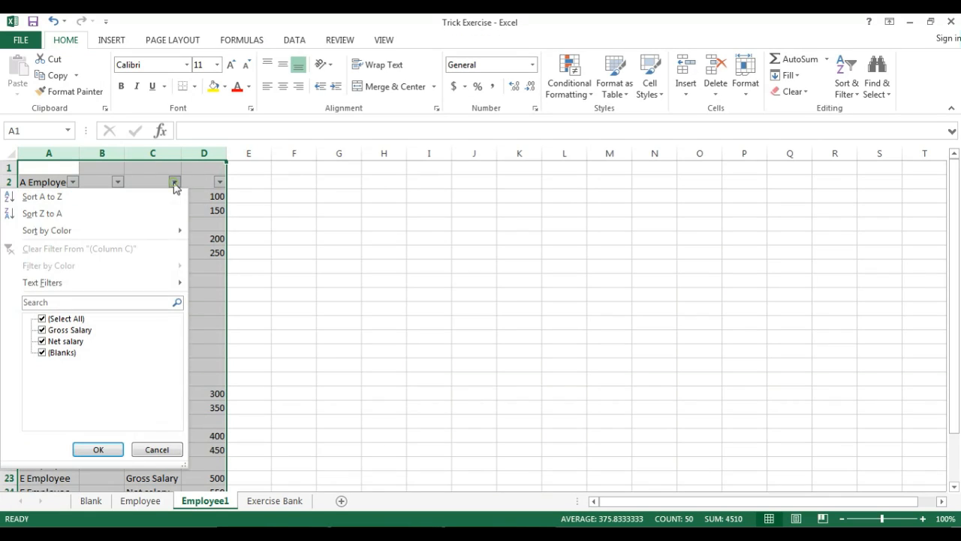
left_click(74, 319)
left_click(66, 341)
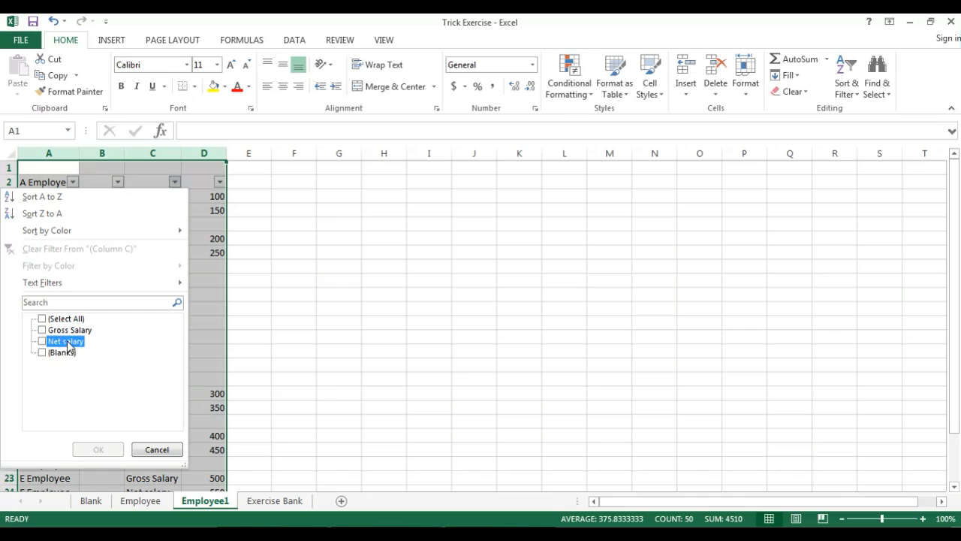
left_click(98, 449)
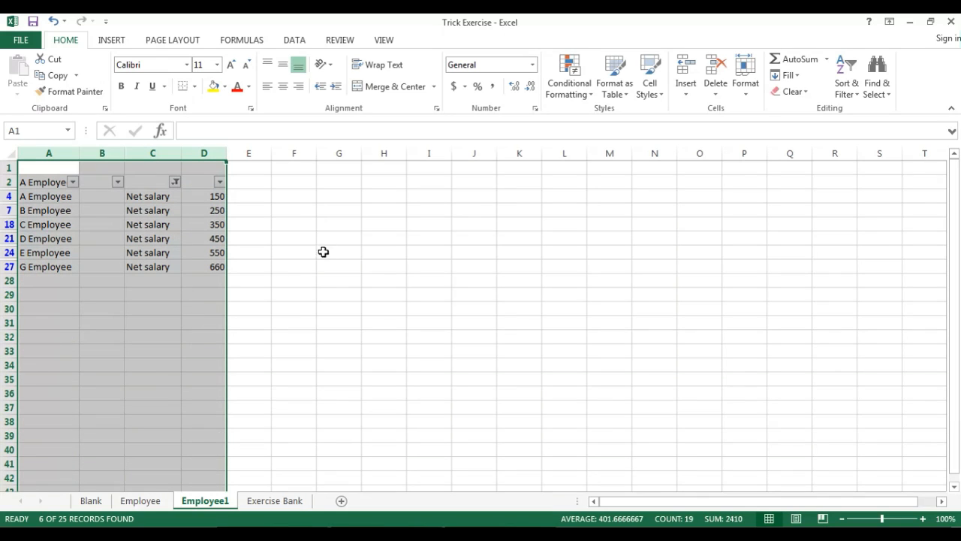
left_click(223, 238)
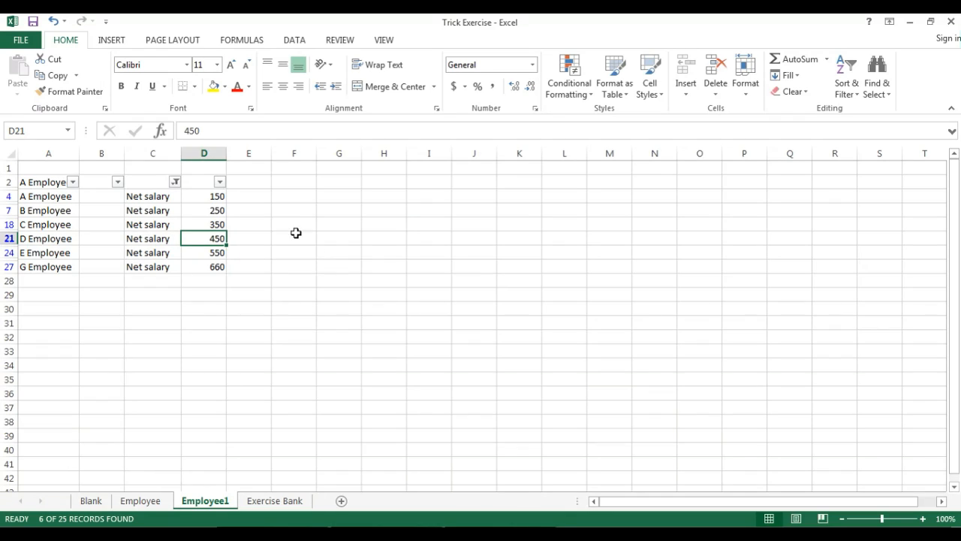
Switch to the Exercise Bank sheet and examine which withdrawal rows lack a date in column A
left_click(277, 501)
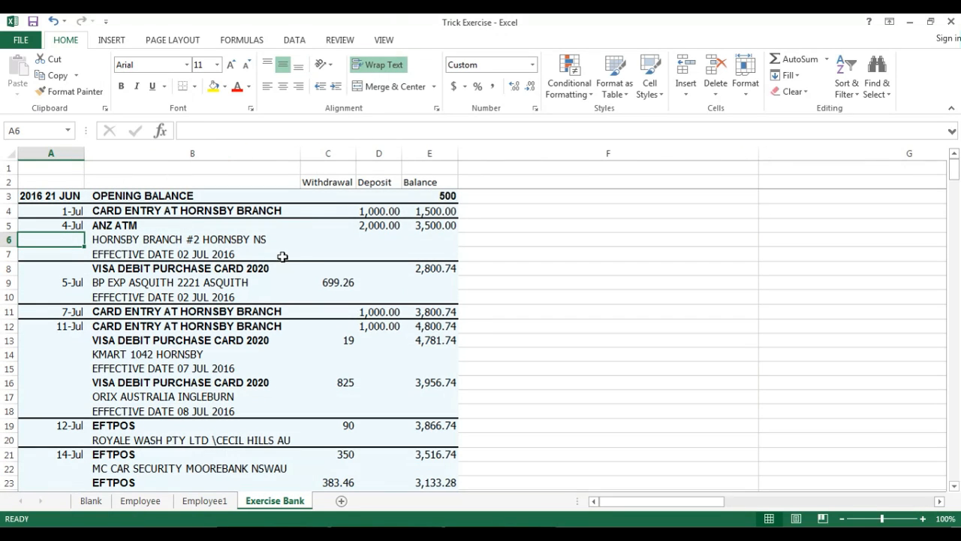
left_click(90, 253)
left_click(335, 283)
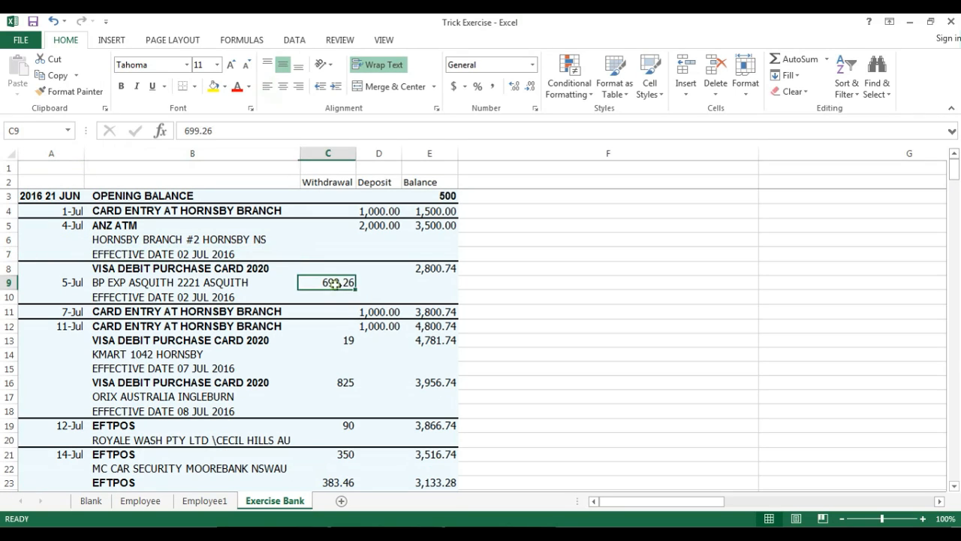
left_click(344, 383)
key("Home")
scroll(233, 391, "down", 1)
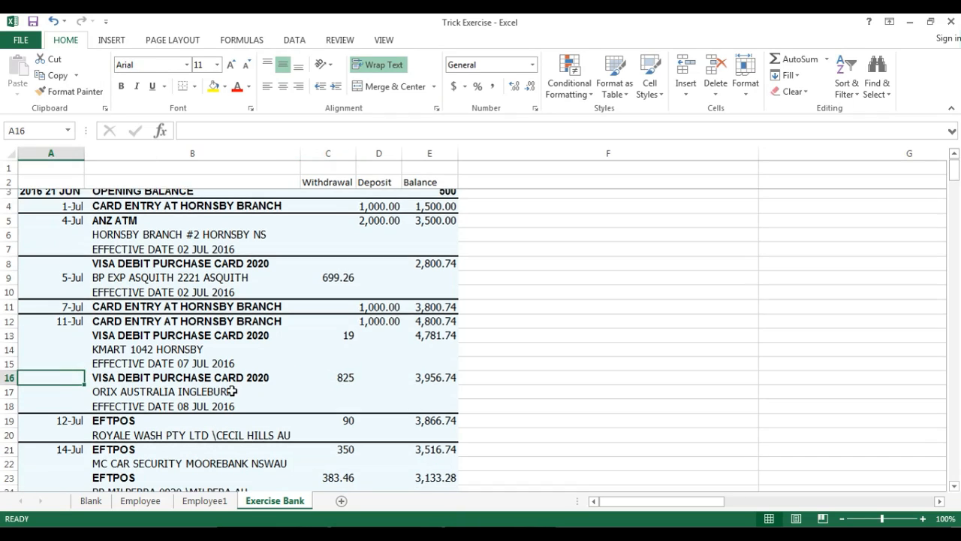
scroll(233, 391, "down", 2)
left_click(328, 396)
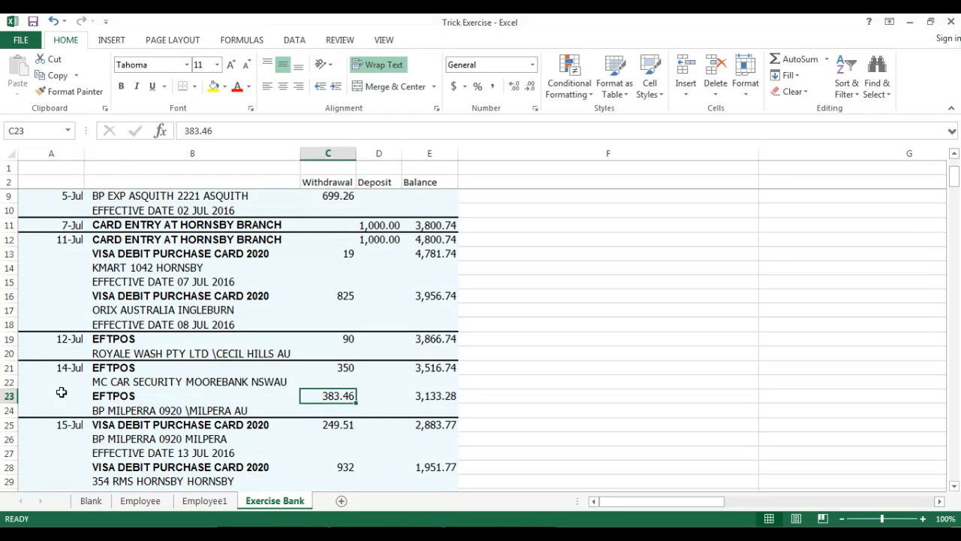
left_click(61, 392)
scroll(279, 398, "down", 3)
left_click(342, 341)
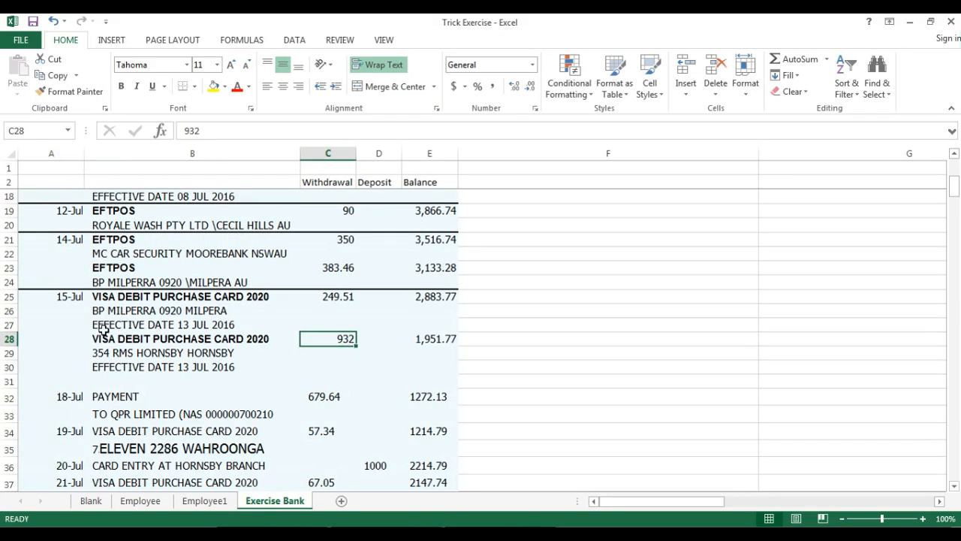
left_click(56, 341)
scroll(301, 347, "down", 2)
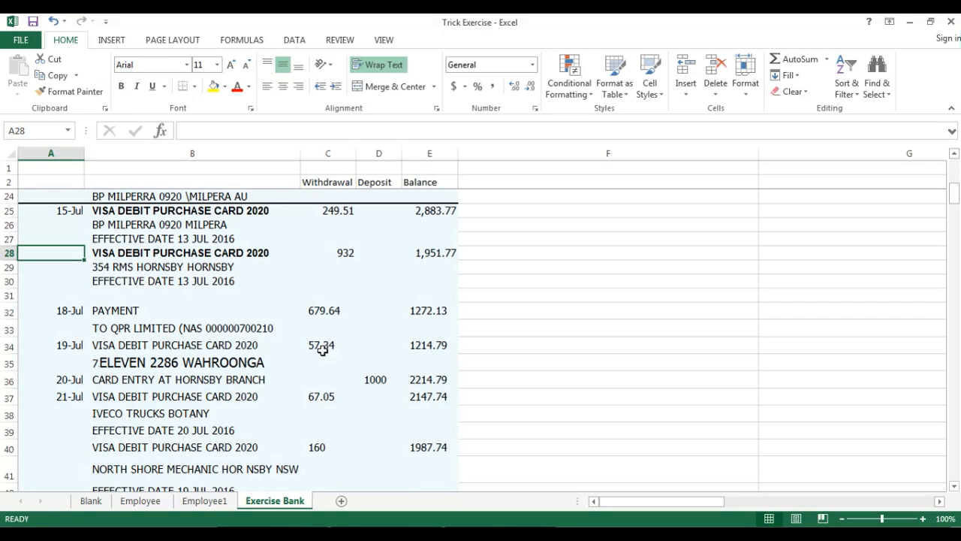
scroll(350, 301, "up", 7)
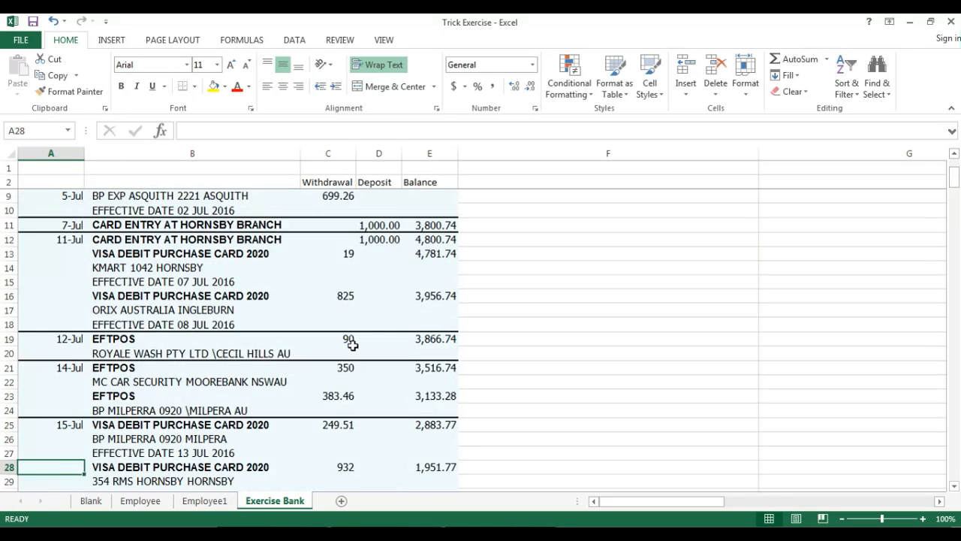
Turn on filtering for columns A to E of the Exercise Bank sheet
left_click_drag(49, 153, 404, 176)
key("alt+d")
key("f")
key("f")
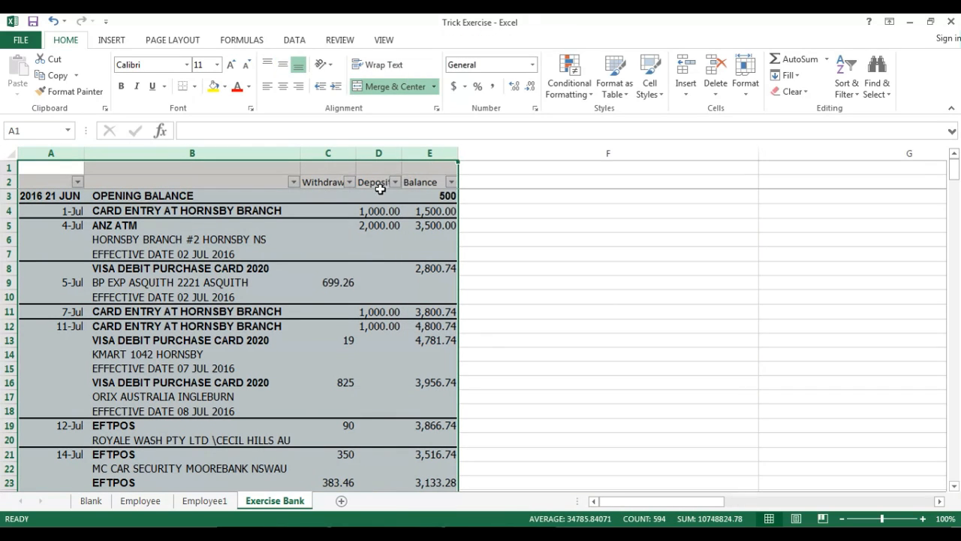
Filter the Withdrawal column to exclude blanks so only rows with a withdrawal amount are listed
left_click(349, 183)
left_click(218, 319)
left_click(218, 319)
left_click_drag(345, 331, 336, 410)
scroll(336, 409, "down", 5)
left_click(208, 420)
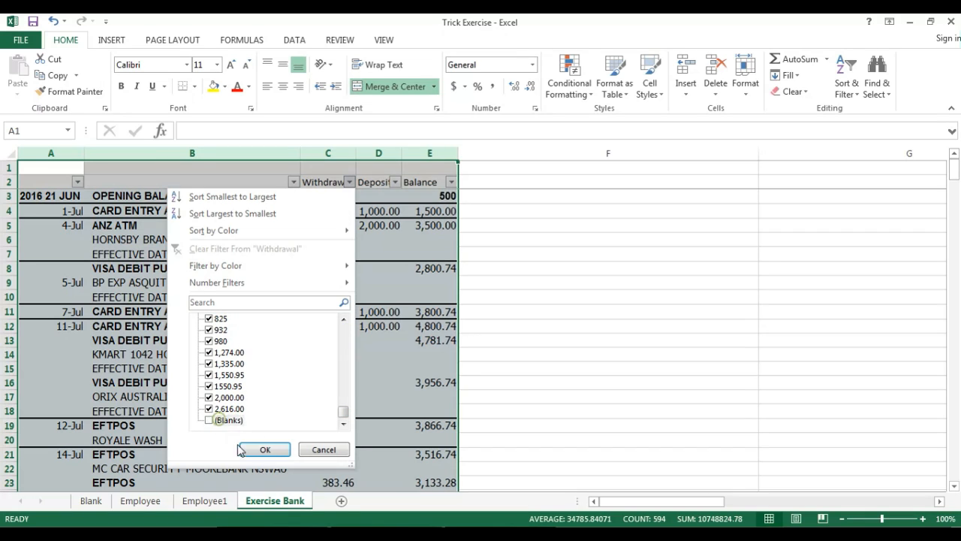
left_click(265, 449)
left_click(351, 280)
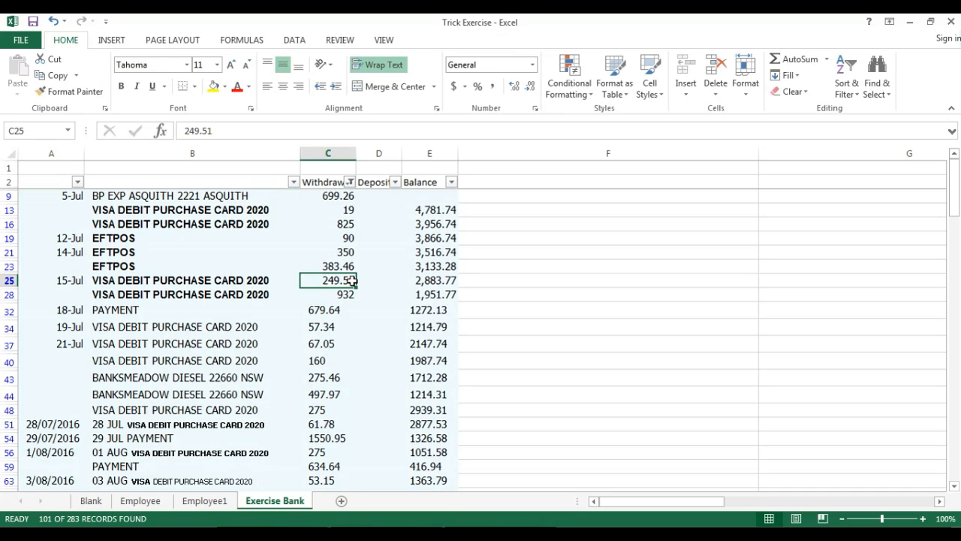
Select all filtered withdrawal amounts from C9 down to C283 and look through the dates beside them
key("ctrl+Up")
key("Down")
key("ctrl+shift+Down")
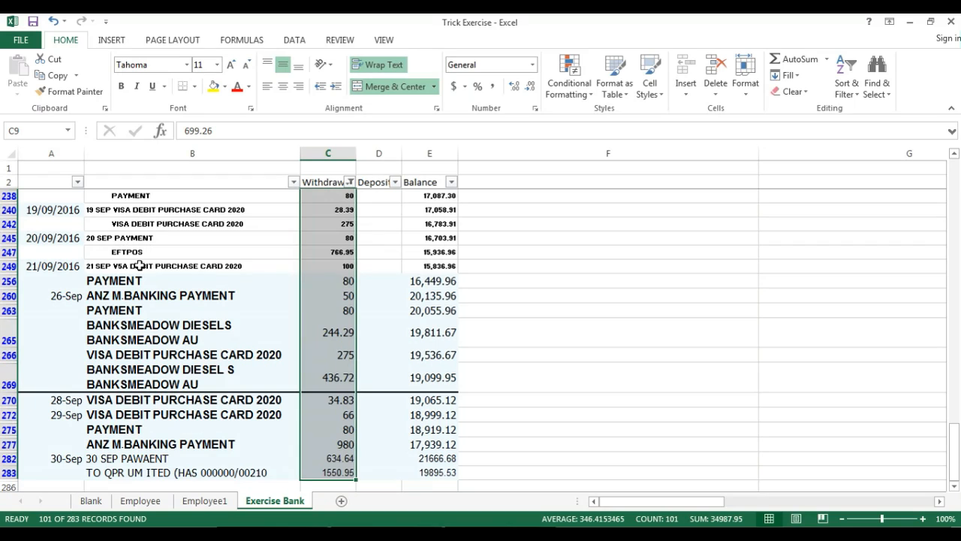
scroll(138, 266, "up", 12)
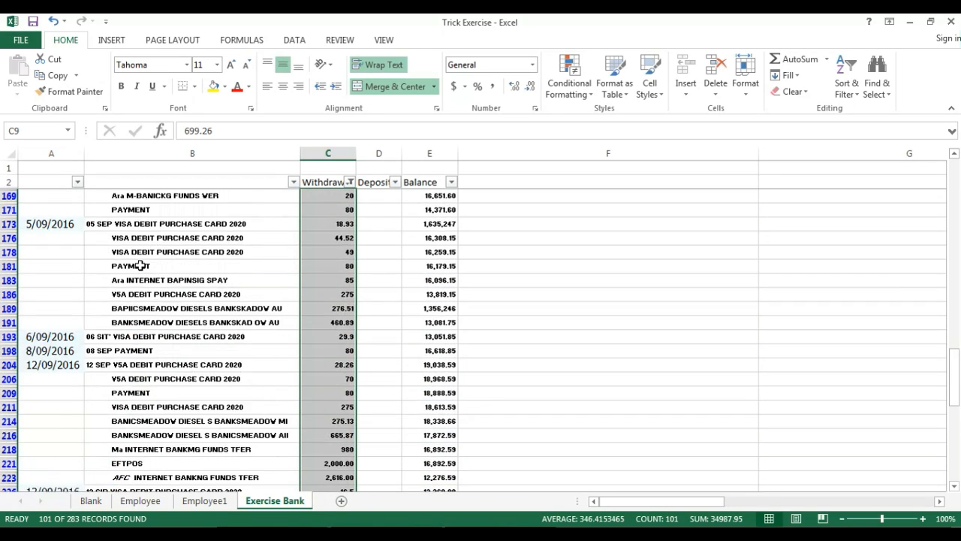
scroll(139, 266, "up", 5)
Clear the Withdrawal filter to show all bank rows while keeping filtering turned on
left_click(192, 252)
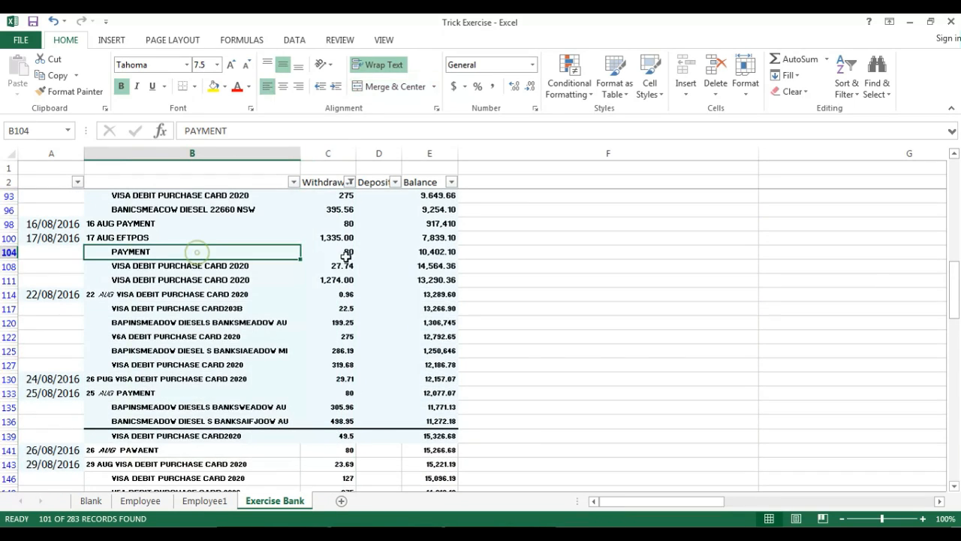
key("alt+d")
key("f")
key("s")
scroll(164, 245, "up", 4)
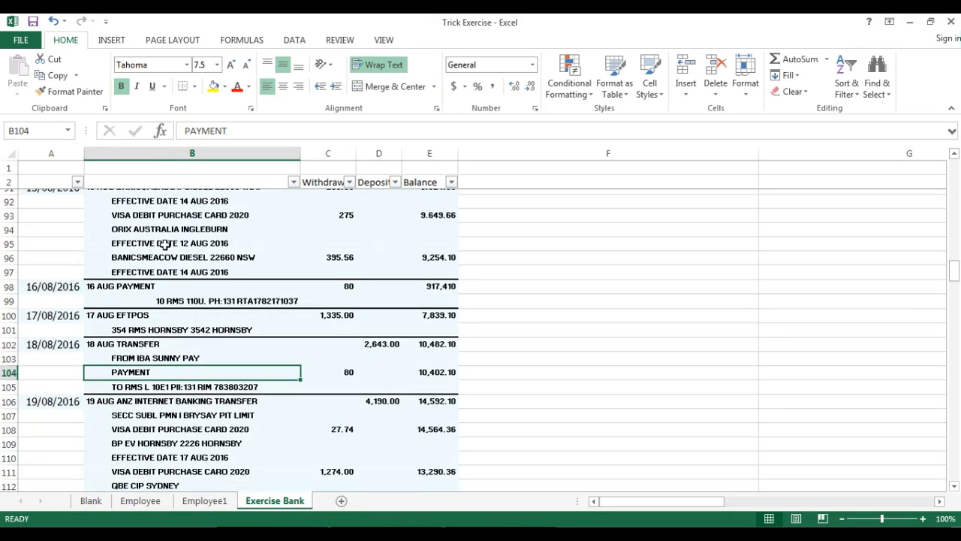
left_click_drag(955, 265, 955, 169)
Enter the formula =A5 in cell A6 of the Exercise Bank sheet
left_click(77, 240)
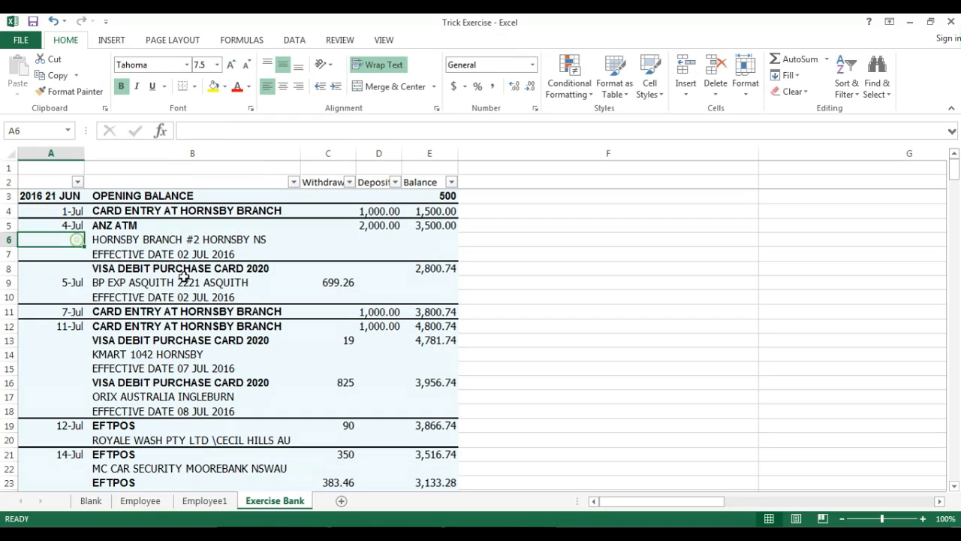
type("=")
key("Up")
key("Return")
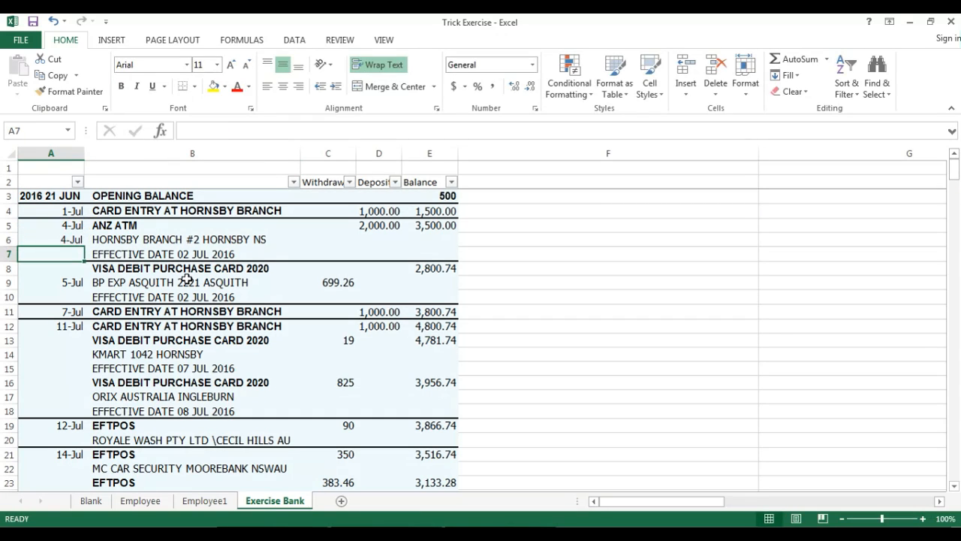
Copy the formula in A6, select only the blanks within A6:A285 using Go To Special, and paste the formula into them
key("Up")
key("ctrl+c")
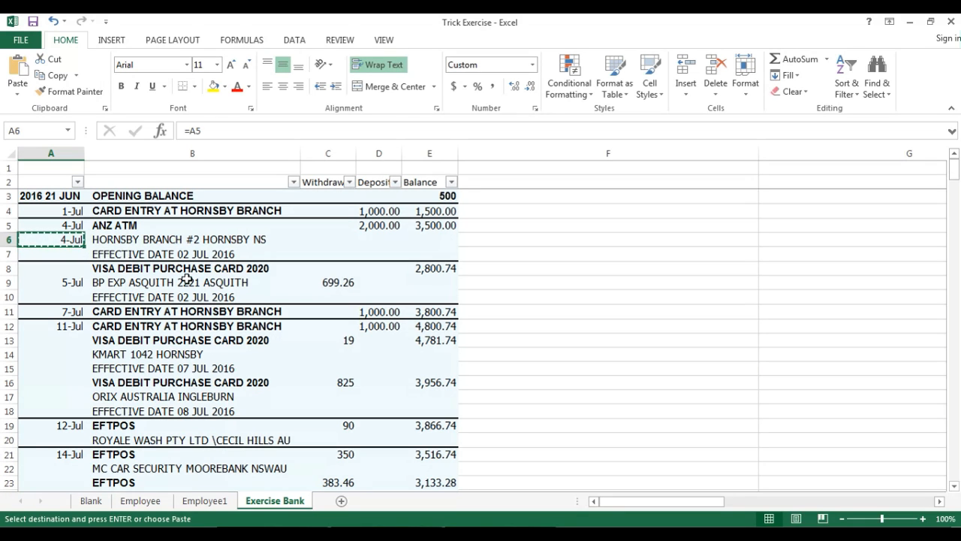
left_click_drag(953, 181, 956, 487)
scroll(123, 380, "down", 3)
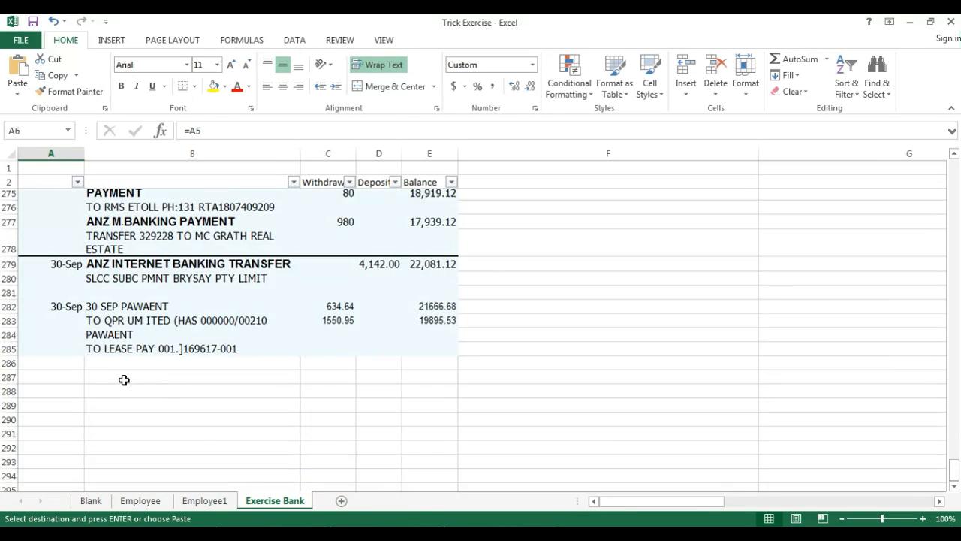
left_click(78, 334, "shift")
key("ctrl+v")
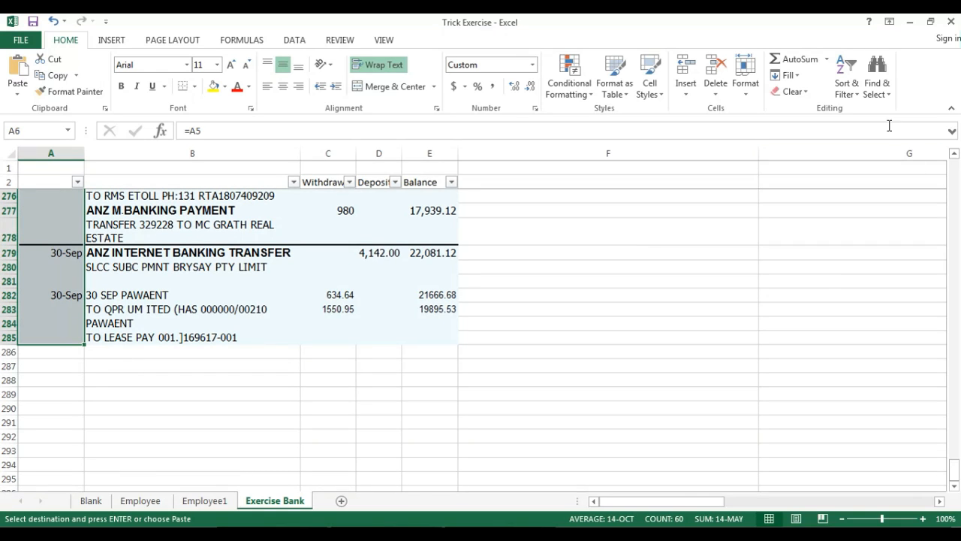
left_click(876, 88)
left_click(886, 161)
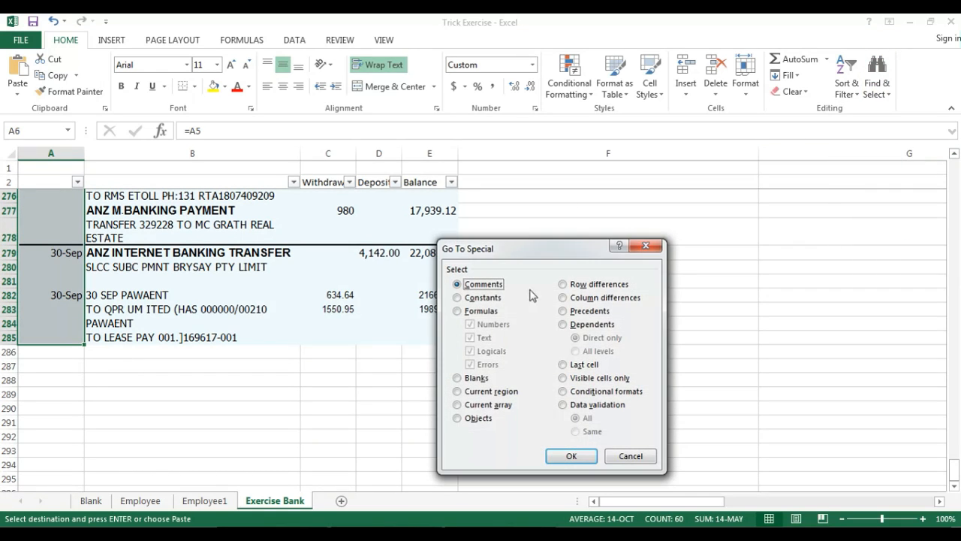
left_click(475, 378)
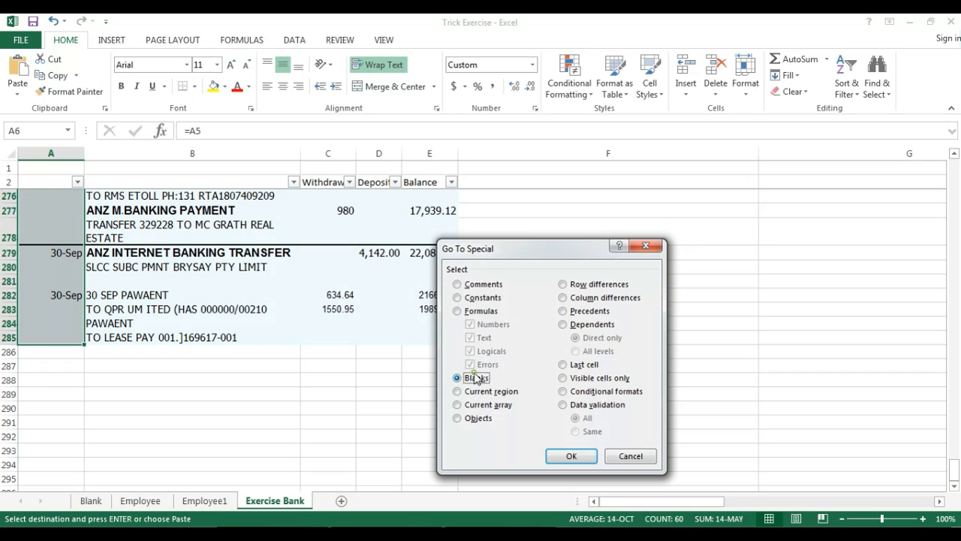
left_click(575, 457)
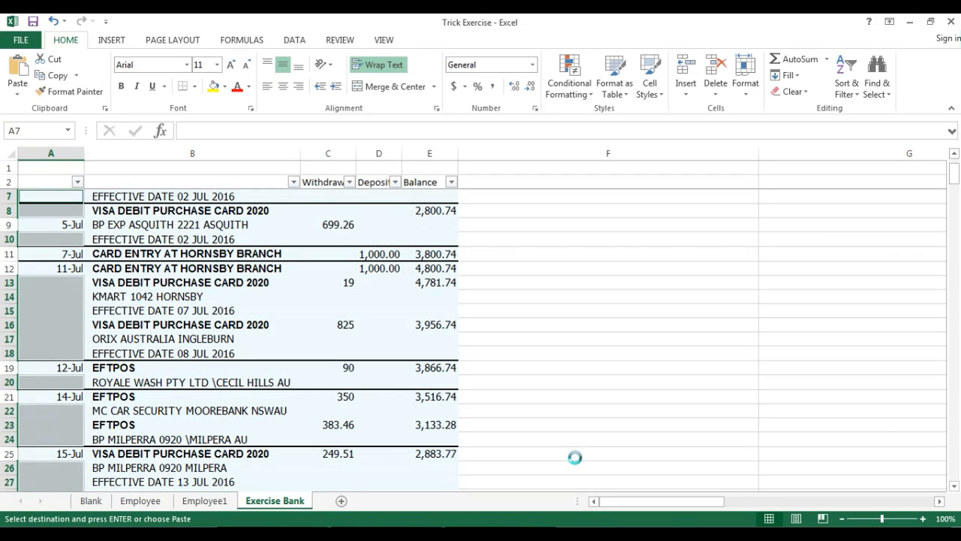
key("Return")
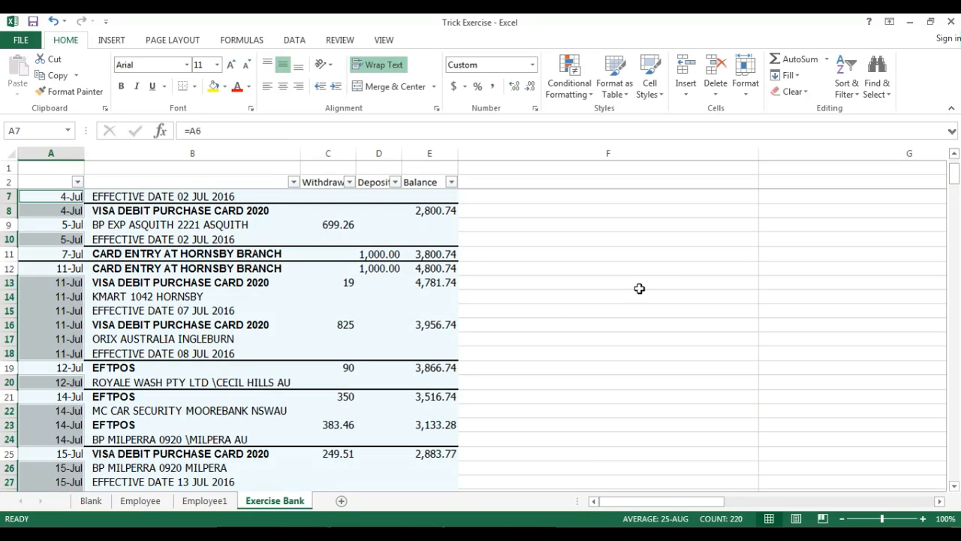
left_click(164, 342)
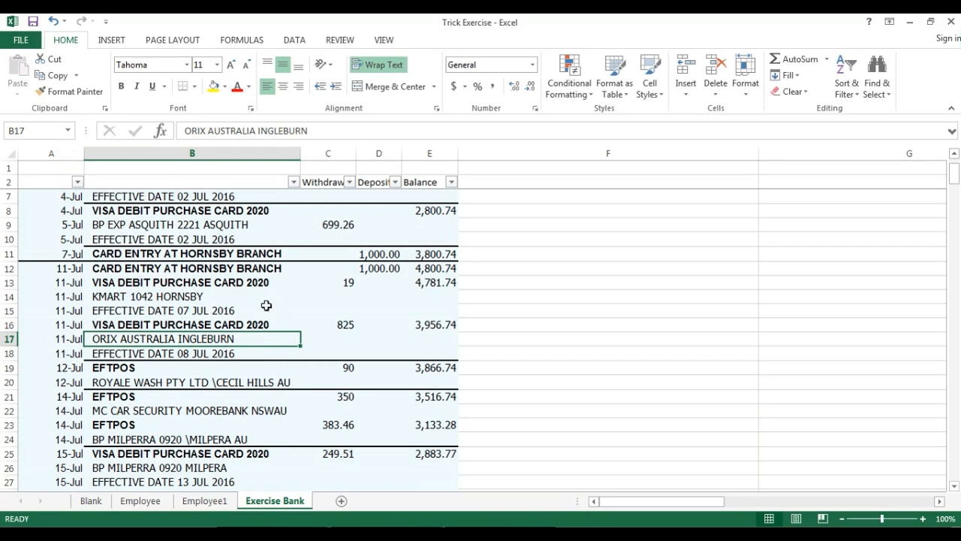
Return to the Blank sheet and select cell E9
left_click(327, 329)
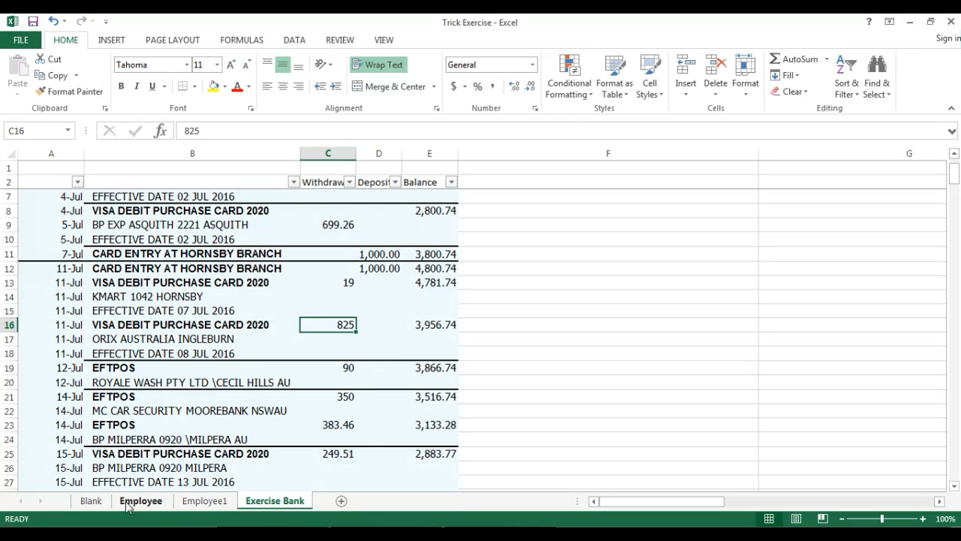
left_click(104, 500)
left_click(201, 282)
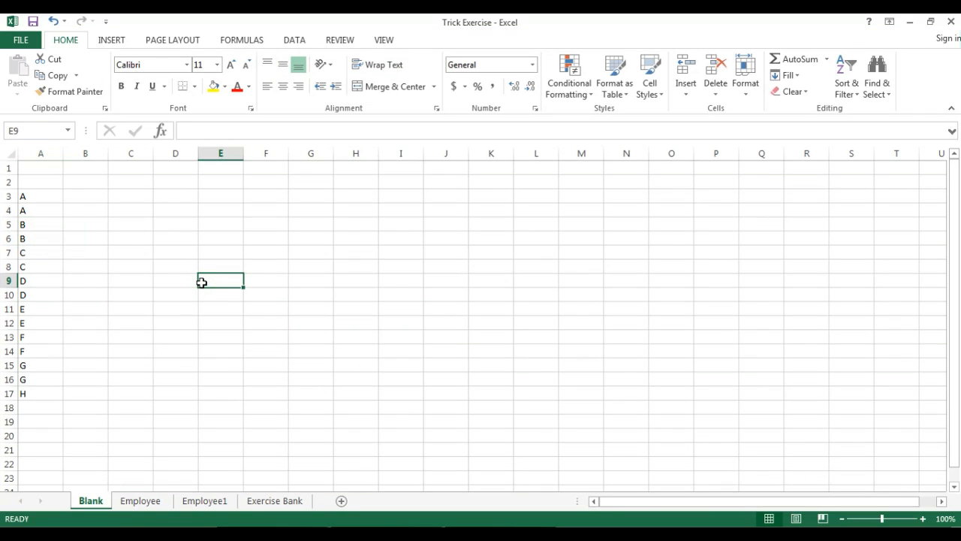